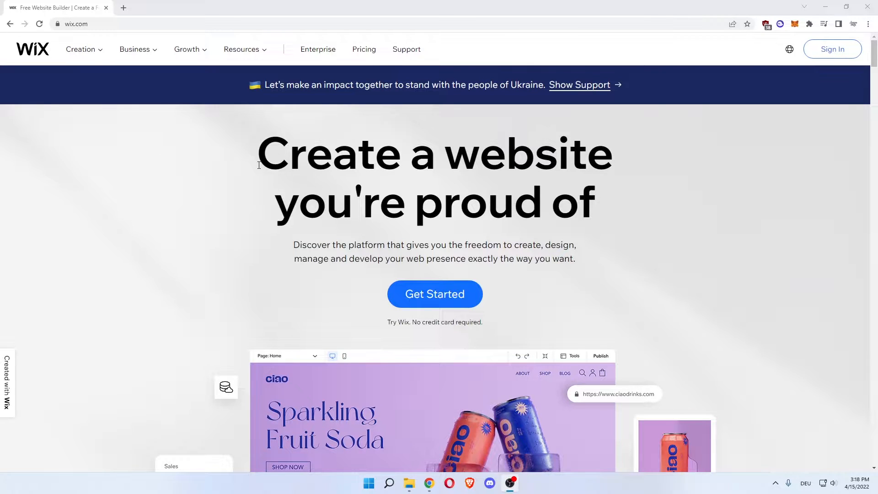
Start creating a new website from the Wix homepage and begin the setup questions.
{"action": "left_click_drag", "start_coordinate": [258, 153], "coordinate": [597, 195]}
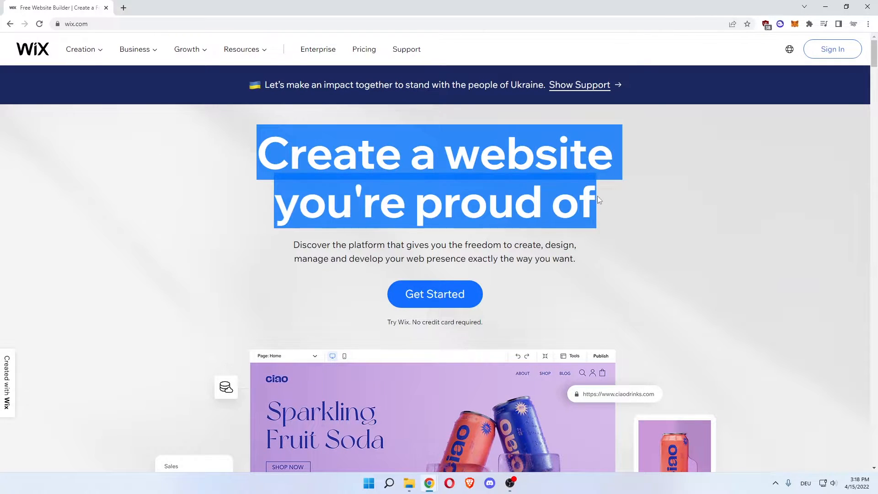
{"action": "left_click", "coordinate": [489, 191]}
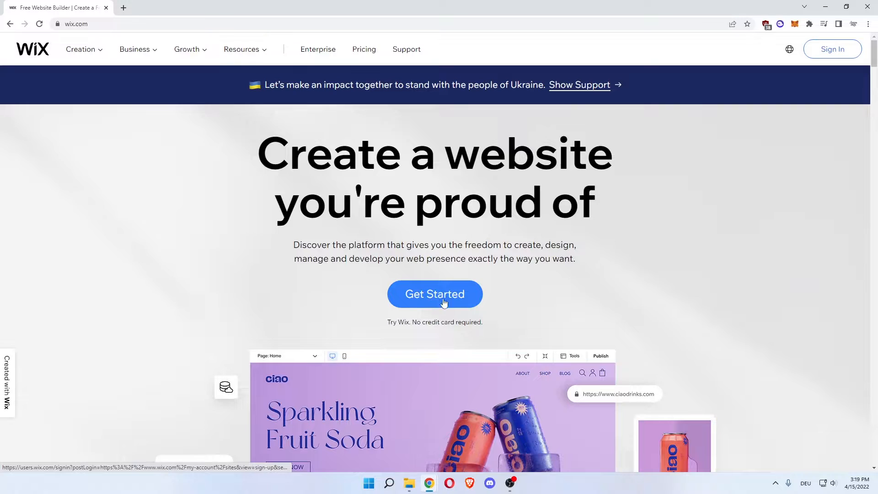
{"action": "left_click_drag", "start_coordinate": [387, 322], "coordinate": [468, 323]}
{"action": "left_click", "coordinate": [484, 314]}
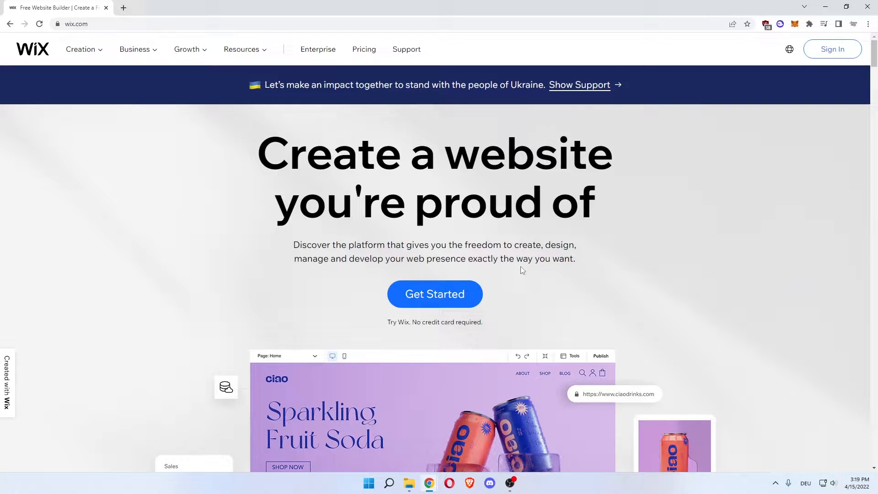
{"action": "left_click", "coordinate": [426, 294]}
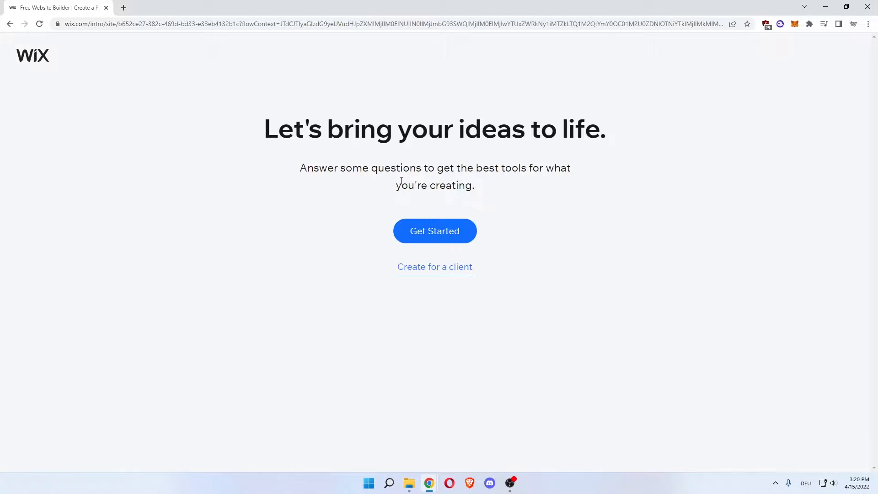
{"action": "left_click", "coordinate": [431, 232]}
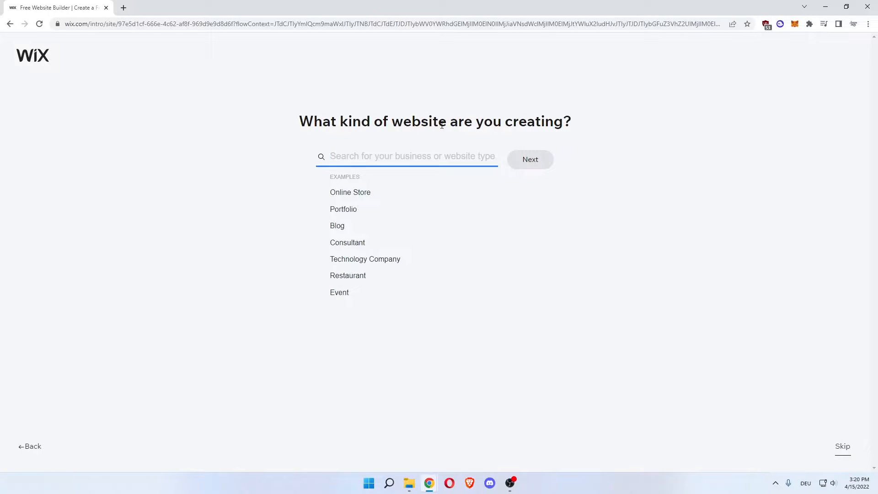
Set the website type to Online Luxury Jewelry Store and continue to the store name question.
{"action": "left_click", "coordinate": [373, 194]}
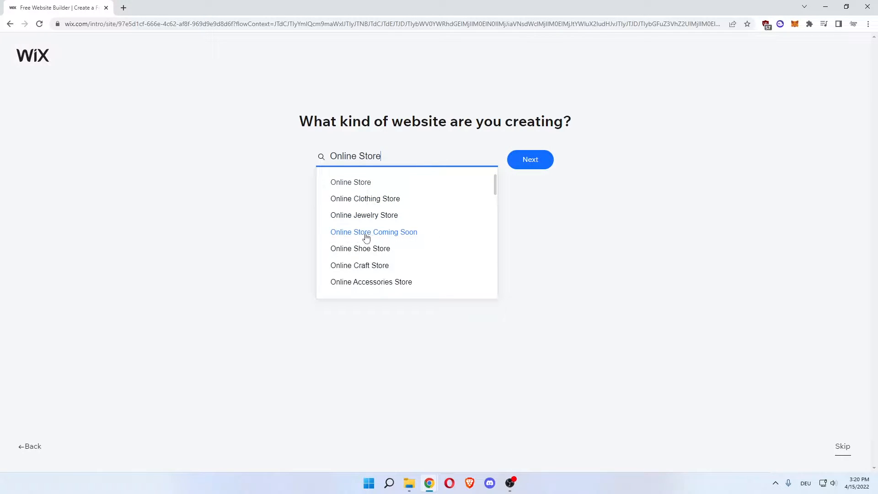
{"action": "scroll", "coordinate": [409, 249], "scroll_direction": "down", "scroll_amount": 1}
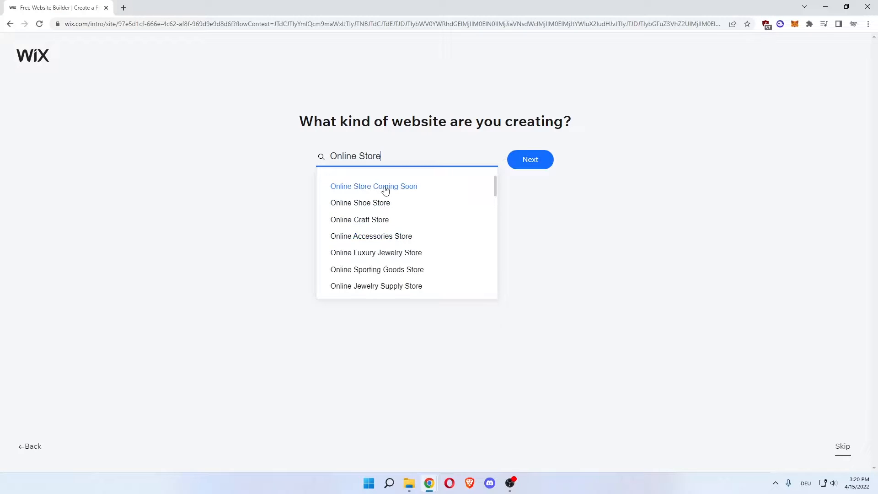
{"action": "left_click", "coordinate": [368, 254]}
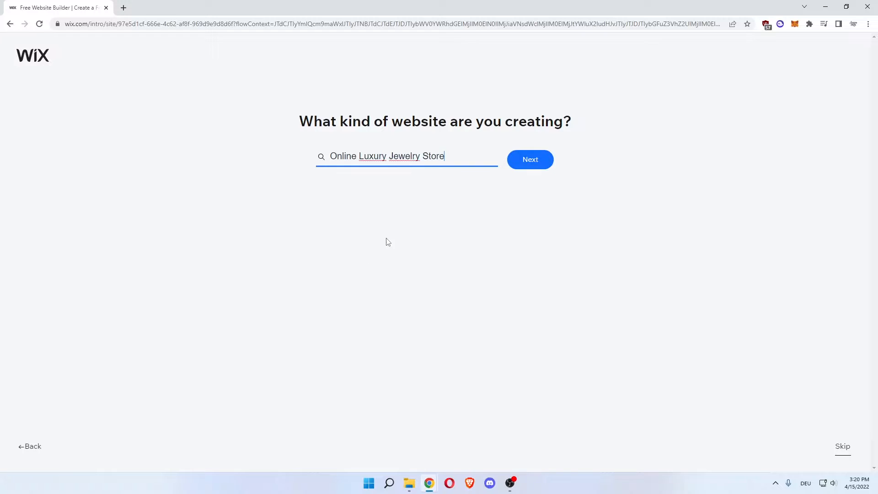
{"action": "left_click", "coordinate": [525, 164]}
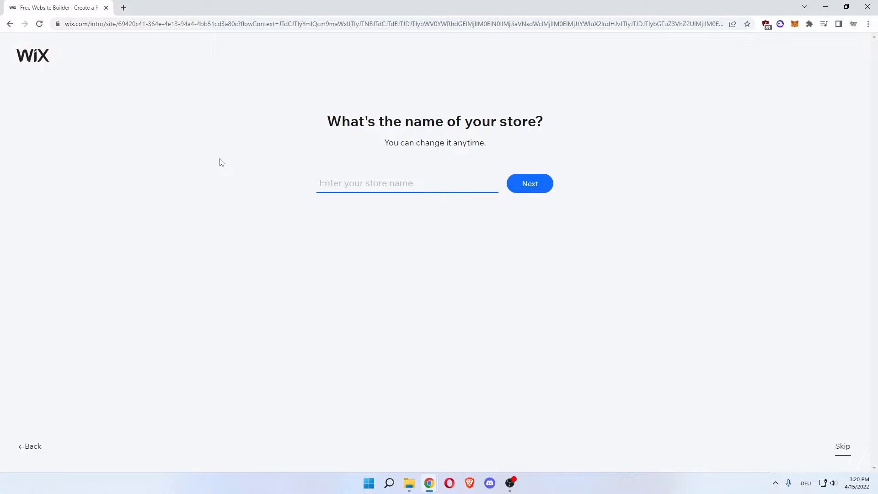
Name the store "How To Global Store" and continue.
{"action": "type", "text": "How To Global"}
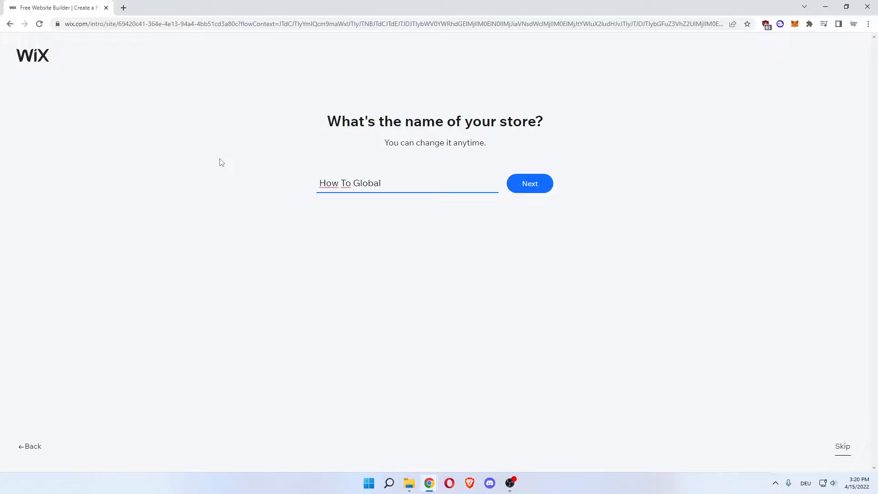
{"action": "type", "text": " Store"}
{"action": "left_click", "coordinate": [536, 188]}
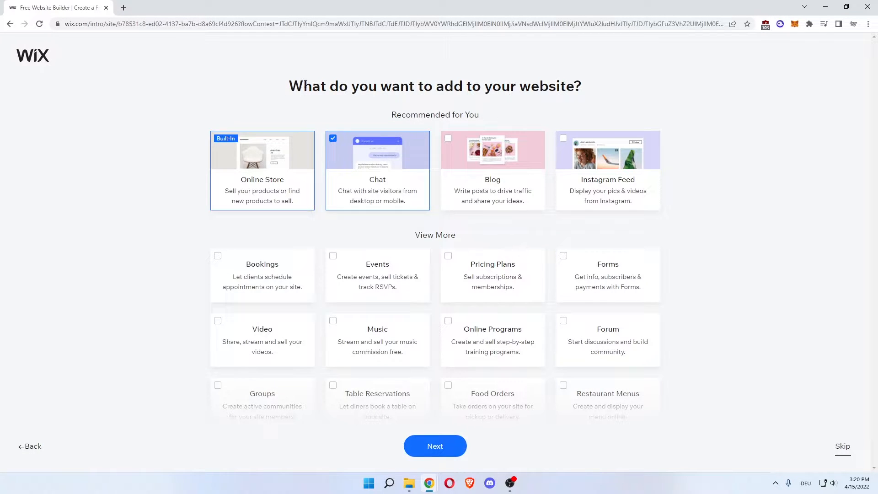
Add Blog and Instagram Feed to the website's features, keep Chat selected, and continue.
{"action": "left_click_drag", "start_coordinate": [305, 84], "coordinate": [517, 84]}
{"action": "left_click", "coordinate": [384, 90]}
{"action": "left_click", "coordinate": [452, 156]}
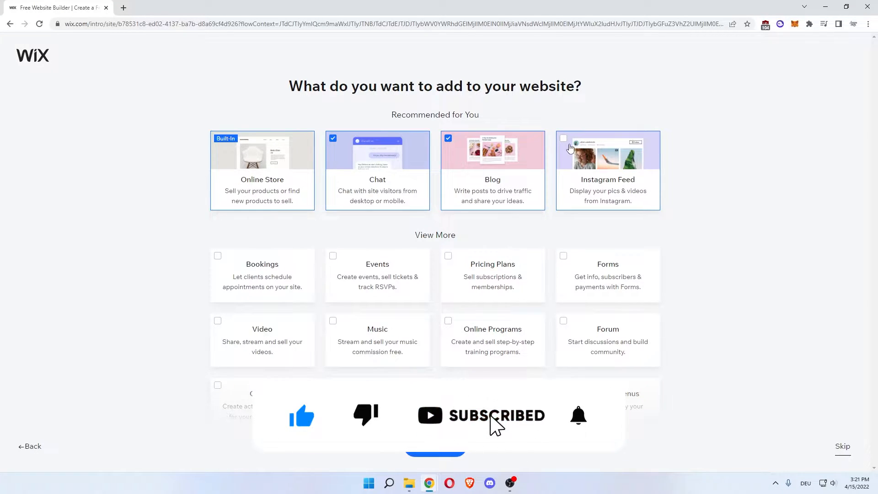
{"action": "left_click", "coordinate": [590, 170]}
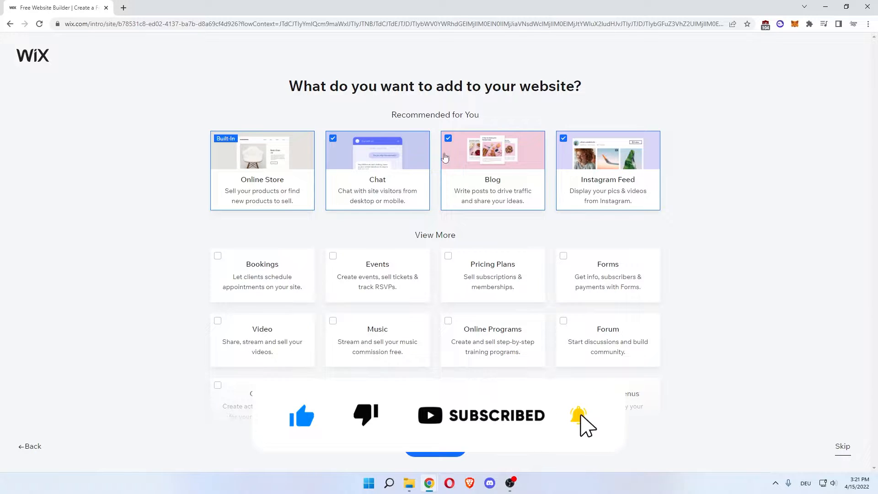
{"action": "scroll", "coordinate": [183, 176], "scroll_direction": "down", "scroll_amount": 1}
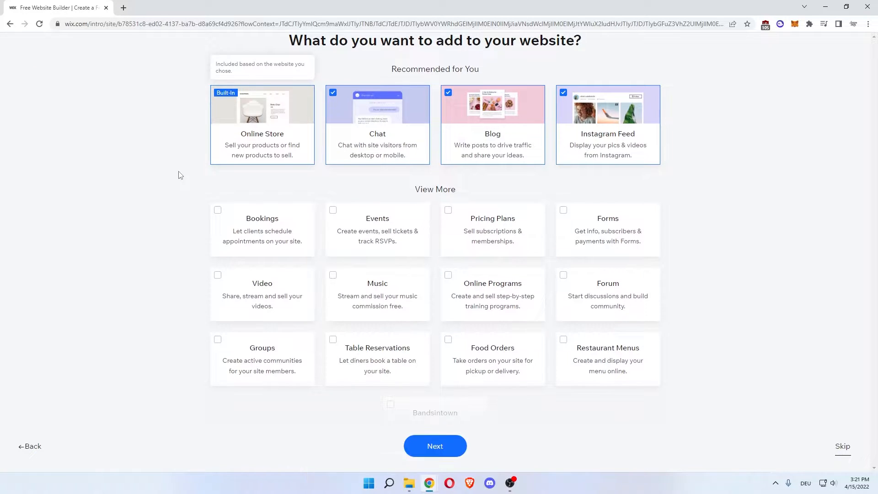
{"action": "scroll", "coordinate": [179, 174], "scroll_direction": "down", "scroll_amount": 1}
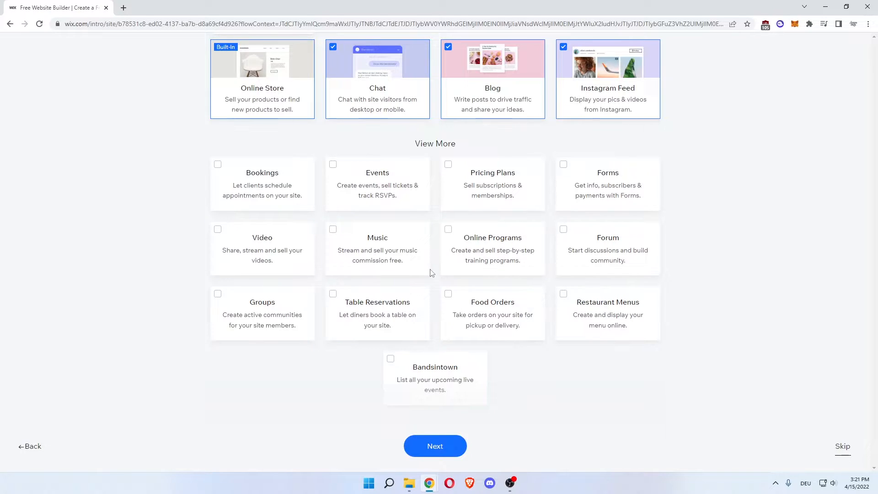
{"action": "scroll", "coordinate": [414, 347], "scroll_direction": "up", "scroll_amount": 1}
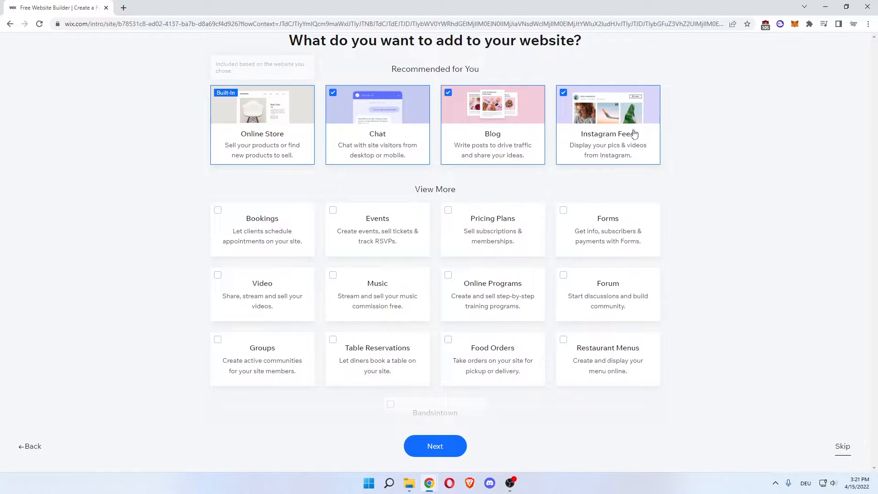
{"action": "left_click", "coordinate": [438, 444]}
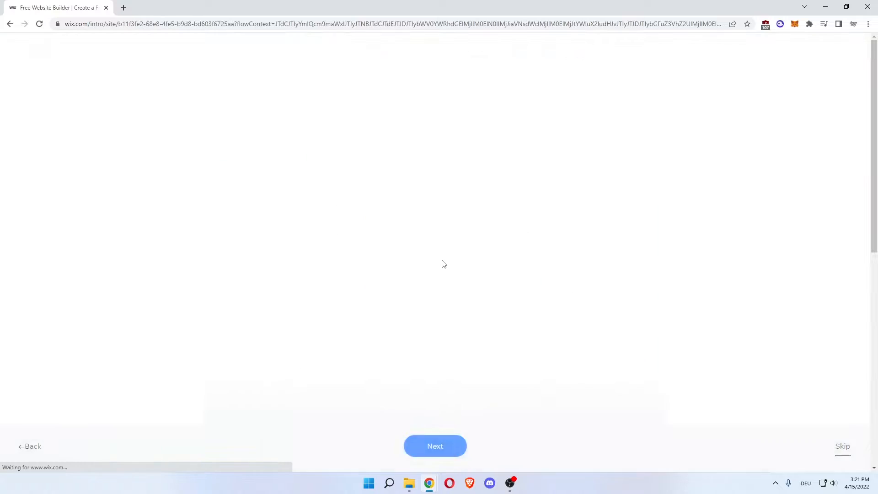
Answer the website experience question with "This is my first time".
{"action": "left_click_drag", "start_coordinate": [321, 121], "coordinate": [343, 120]}
{"action": "left_click", "coordinate": [447, 122]}
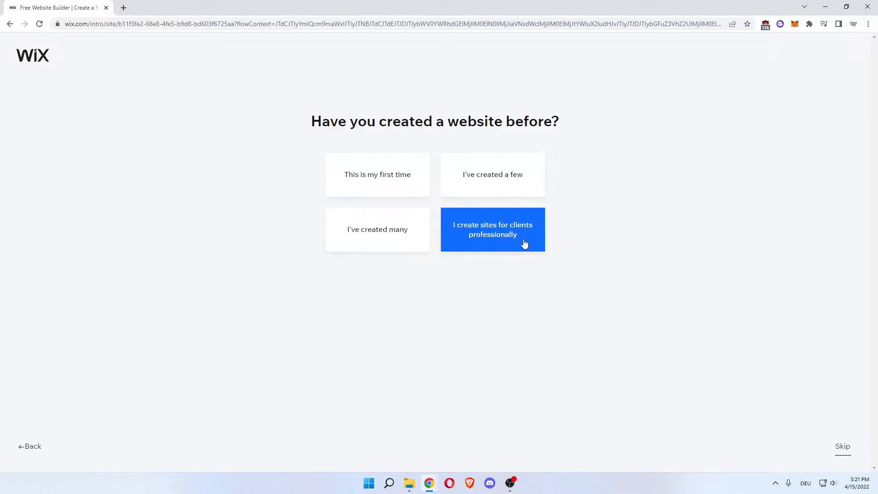
{"action": "left_click", "coordinate": [384, 177]}
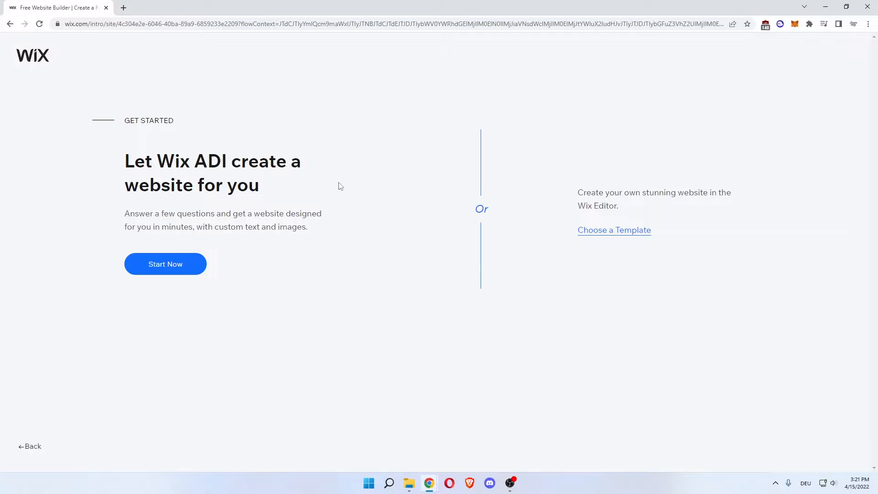
Examine the two ways of building the site: Wix ADI and a self-made site in the Wix Editor.
{"action": "left_click_drag", "start_coordinate": [177, 156], "coordinate": [290, 161]}
{"action": "left_click", "coordinate": [215, 158]}
{"action": "left_click", "coordinate": [213, 160]}
{"action": "left_click_drag", "start_coordinate": [250, 184], "coordinate": [204, 185]}
{"action": "left_click", "coordinate": [216, 192]}
{"action": "left_click_drag", "start_coordinate": [587, 193], "coordinate": [717, 193]}
{"action": "left_click_drag", "start_coordinate": [667, 207], "coordinate": [599, 193]}
{"action": "left_click", "coordinate": [589, 205]}
{"action": "left_click", "coordinate": [586, 204]}
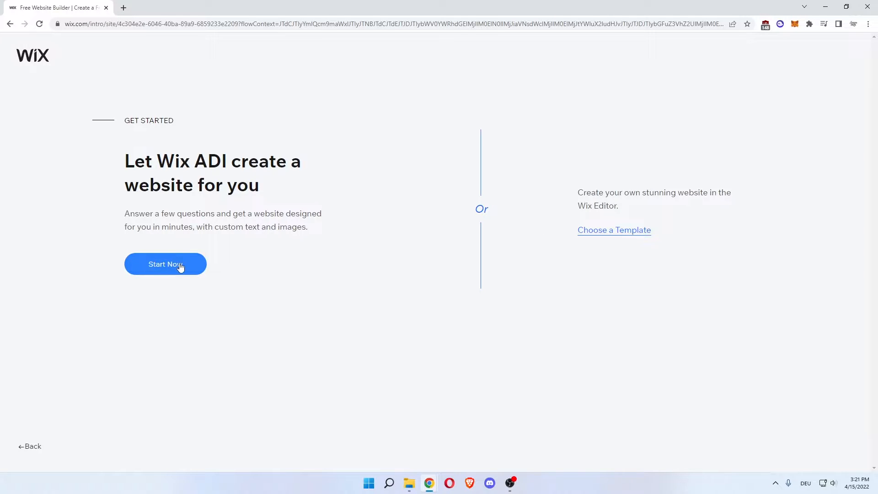
{"action": "left_click_drag", "start_coordinate": [140, 215], "coordinate": [280, 215]}
{"action": "left_click", "coordinate": [210, 223]}
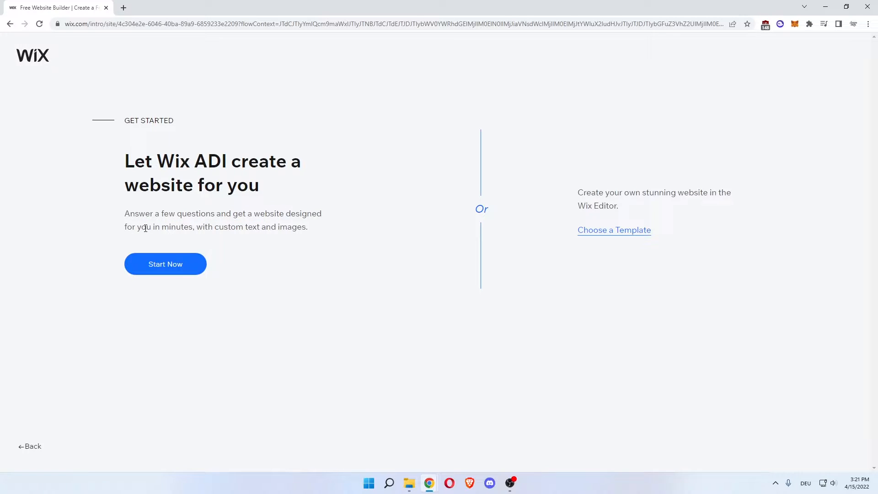
{"action": "left_click_drag", "start_coordinate": [146, 228], "coordinate": [214, 228]}
{"action": "left_click", "coordinate": [244, 206]}
{"action": "left_click_drag", "start_coordinate": [222, 161], "coordinate": [200, 156]}
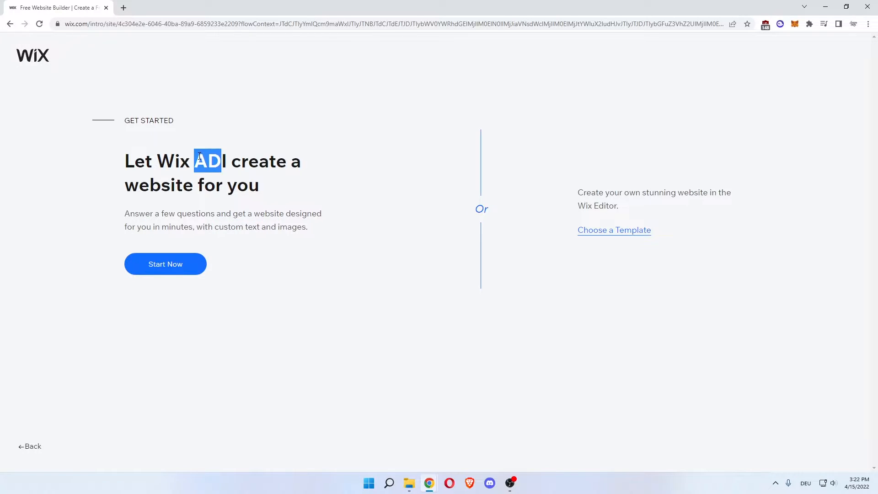
{"action": "double_click", "coordinate": [200, 156]}
{"action": "left_click", "coordinate": [216, 160]}
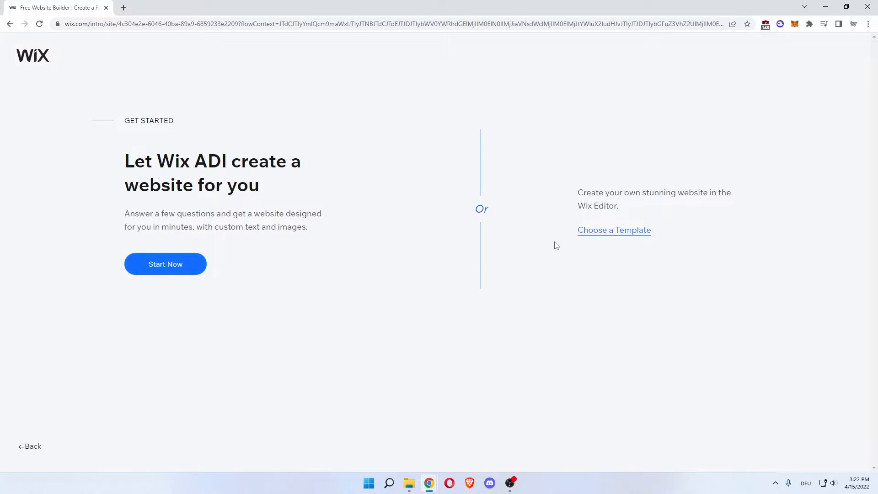
Choose to build from a template and browse the first page of Online Luxury Jewelry Store templates.
{"action": "left_click", "coordinate": [614, 240]}
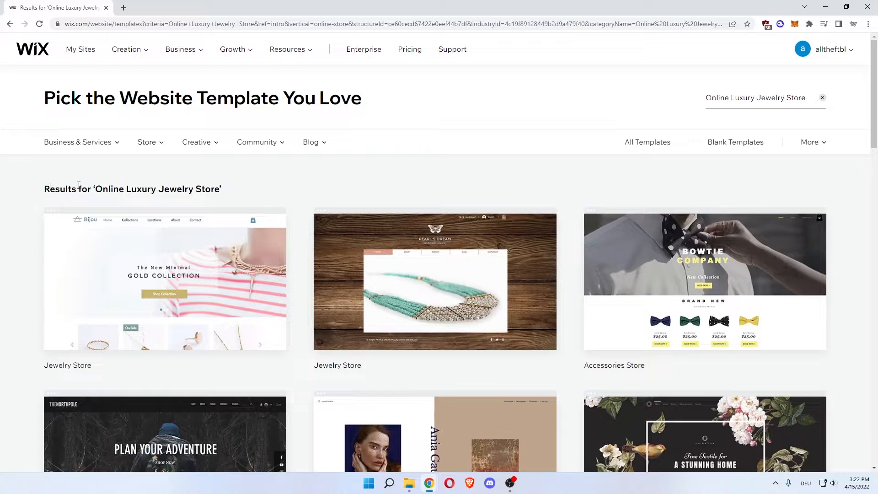
{"action": "left_click_drag", "start_coordinate": [108, 188], "coordinate": [206, 188]}
{"action": "left_click", "coordinate": [189, 185]}
{"action": "left_click", "coordinate": [307, 166]}
{"action": "scroll", "coordinate": [2, 234], "scroll_direction": "down", "scroll_amount": 2}
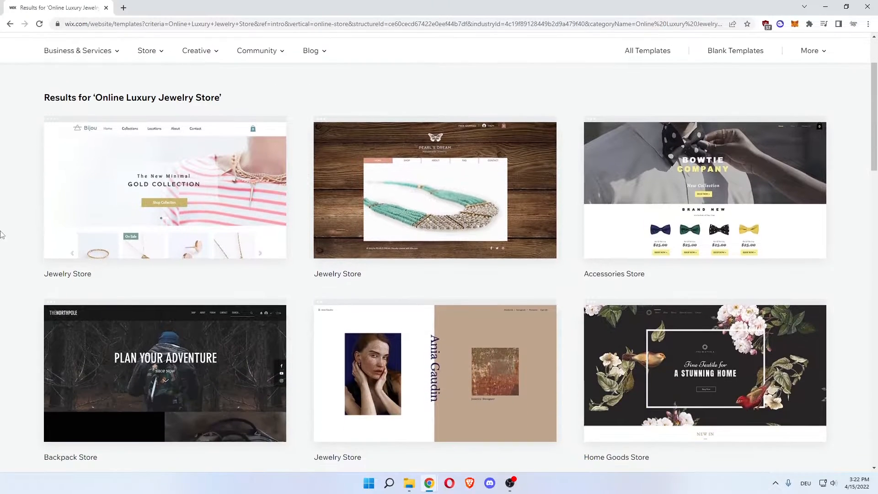
{"action": "scroll", "coordinate": [552, 274], "scroll_direction": "down", "scroll_amount": 2}
{"action": "scroll", "coordinate": [551, 273], "scroll_direction": "down", "scroll_amount": 2}
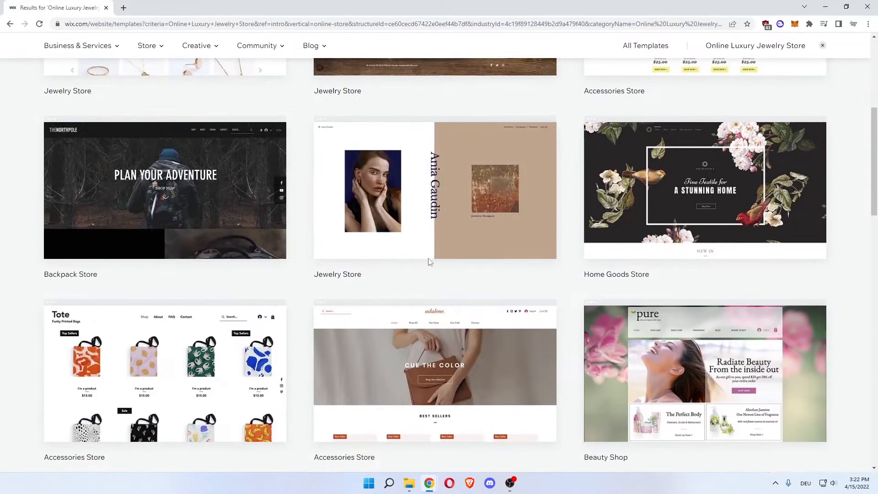
{"action": "scroll", "coordinate": [7, 215], "scroll_direction": "up", "scroll_amount": 1}
{"action": "scroll", "coordinate": [8, 216], "scroll_direction": "down", "scroll_amount": 10}
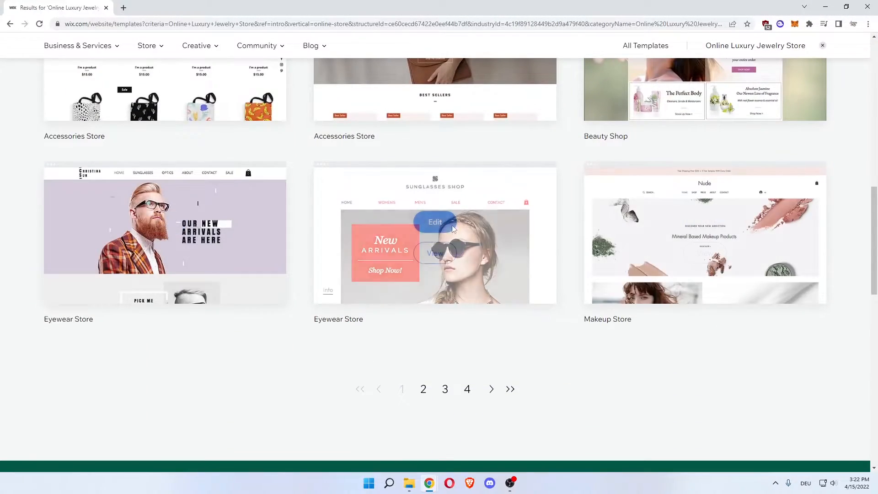
Browse the second page of template results and open the Watch Store template's preview.
{"action": "left_click", "coordinate": [430, 393]}
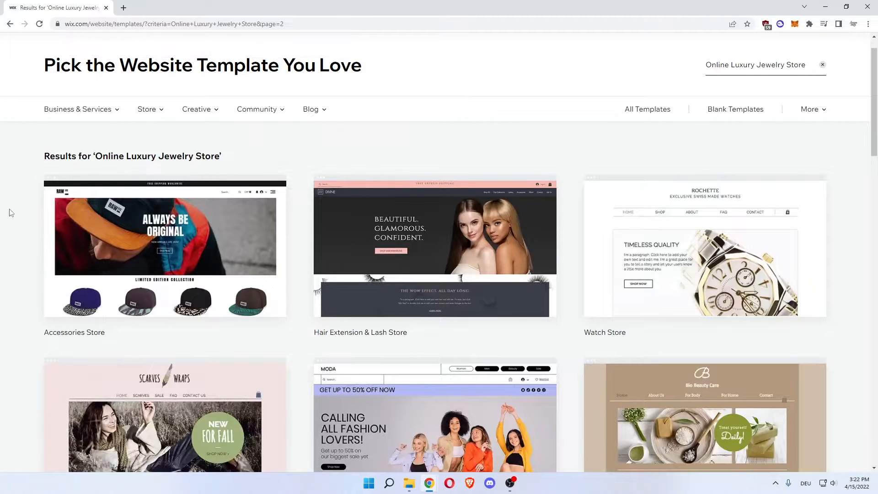
{"action": "scroll", "coordinate": [11, 213], "scroll_direction": "down", "scroll_amount": 4}
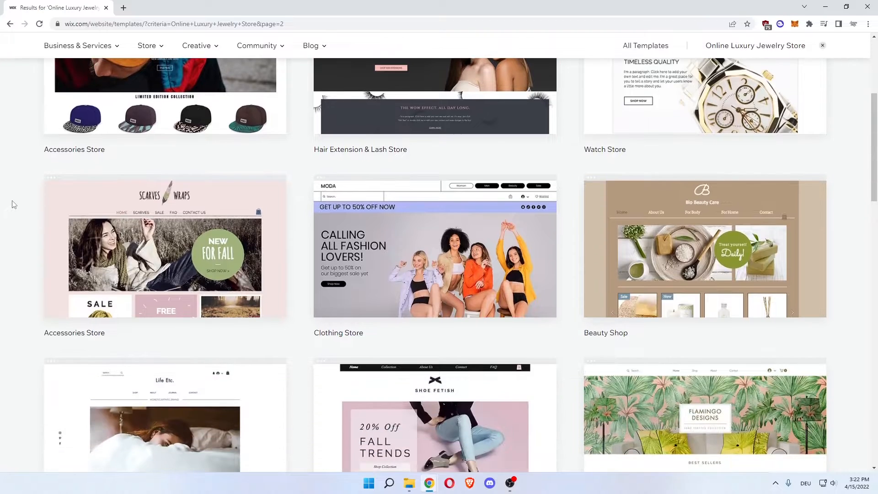
{"action": "scroll", "coordinate": [29, 197], "scroll_direction": "down", "scroll_amount": 6}
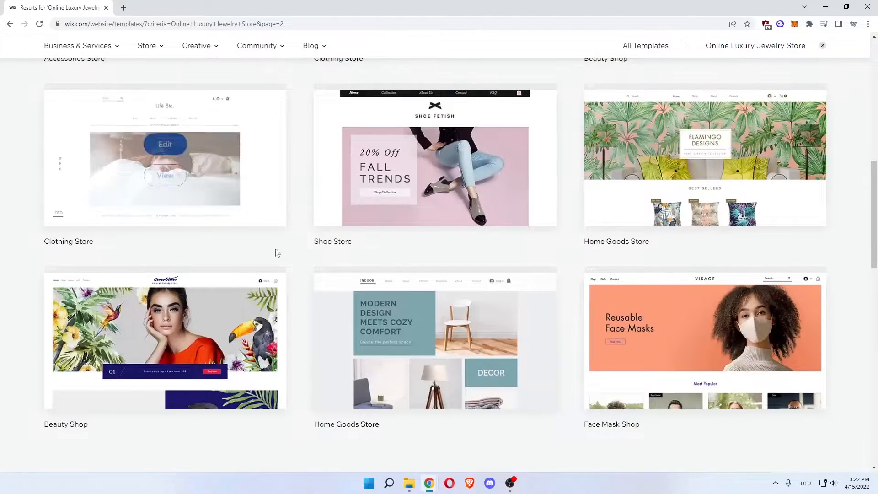
{"action": "scroll", "coordinate": [599, 286], "scroll_direction": "up", "scroll_amount": 5}
{"action": "scroll", "coordinate": [599, 286], "scroll_direction": "up", "scroll_amount": 4}
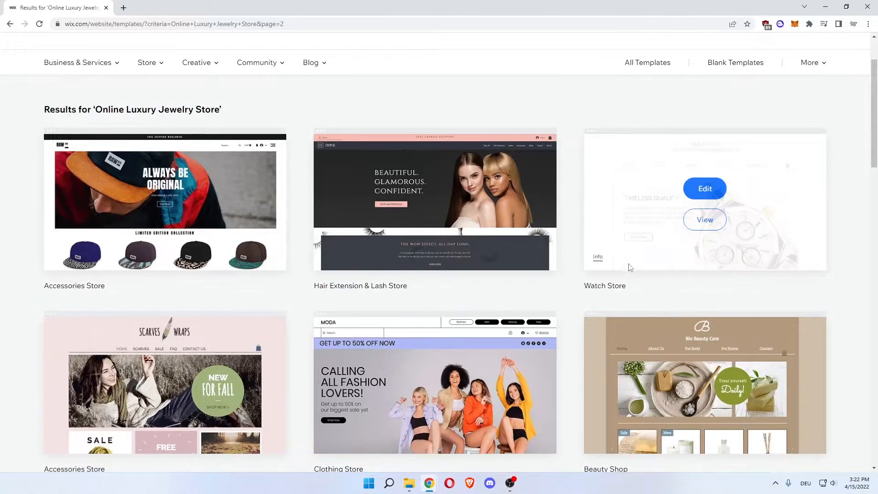
{"action": "left_click", "coordinate": [698, 219]}
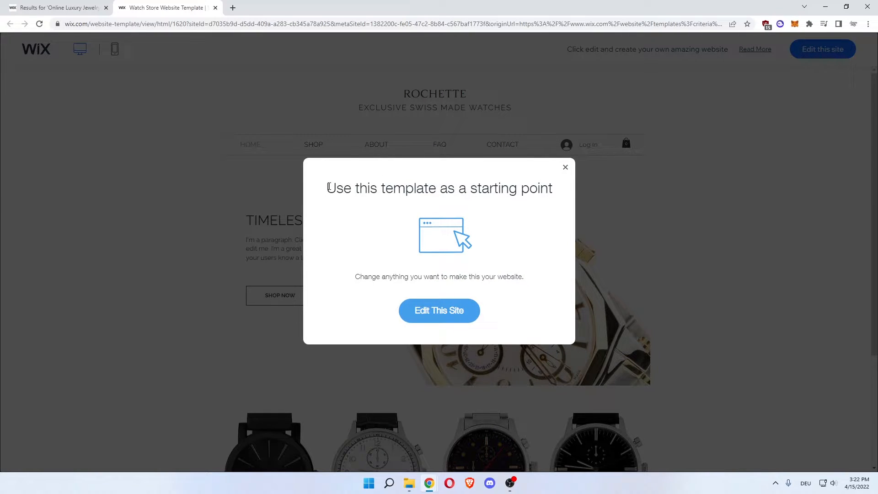
Dismiss the starting-point prompt and switch the Watch Store template preview to the mobile version.
{"action": "left_click_drag", "start_coordinate": [328, 187], "coordinate": [357, 187]}
{"action": "left_click", "coordinate": [365, 186]}
{"action": "left_click_drag", "start_coordinate": [413, 188], "coordinate": [510, 190]}
{"action": "left_click", "coordinate": [563, 193]}
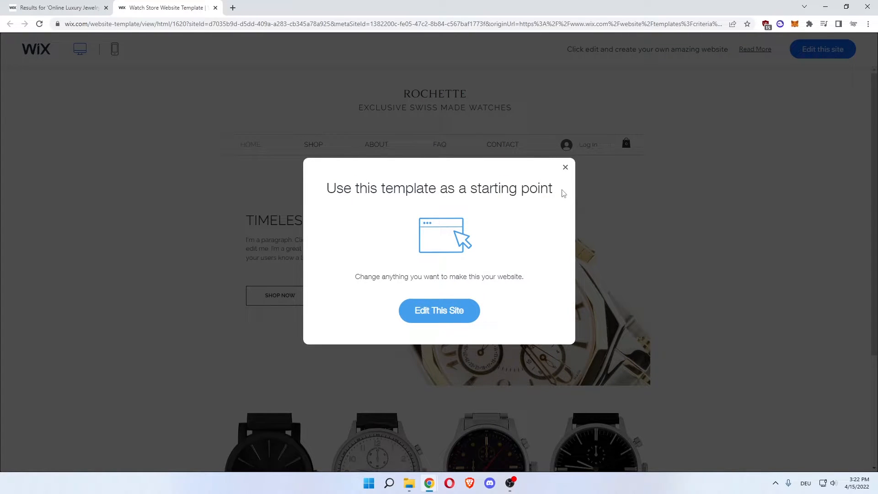
{"action": "left_click", "coordinate": [565, 166]}
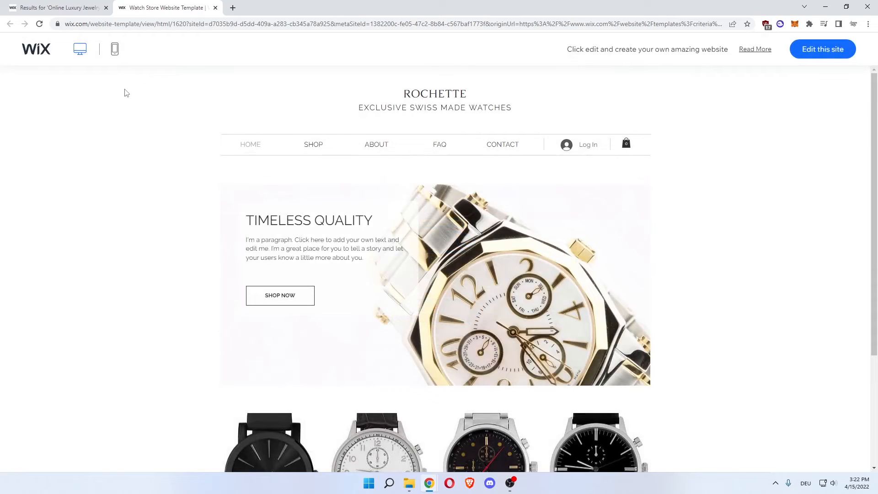
{"action": "left_click", "coordinate": [115, 54]}
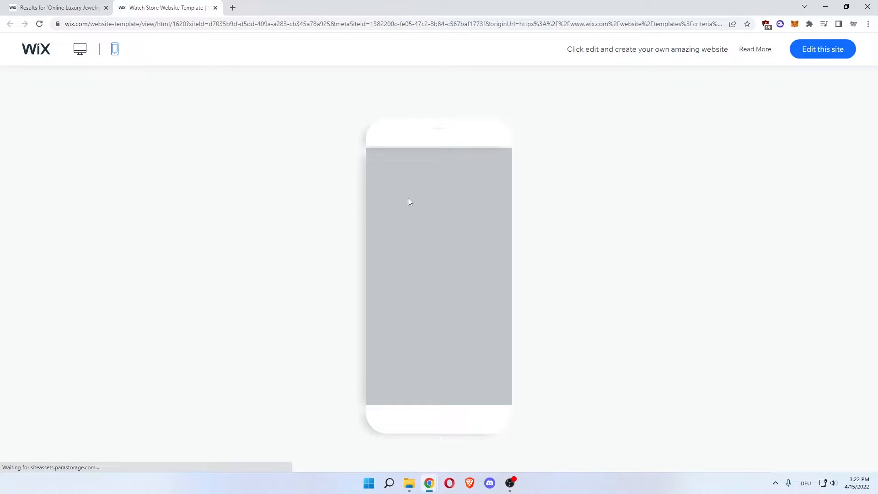
Compare the Watch Store template's desktop and mobile previews, examining the mobile homepage from its header to the footer.
{"action": "left_click", "coordinate": [80, 49]}
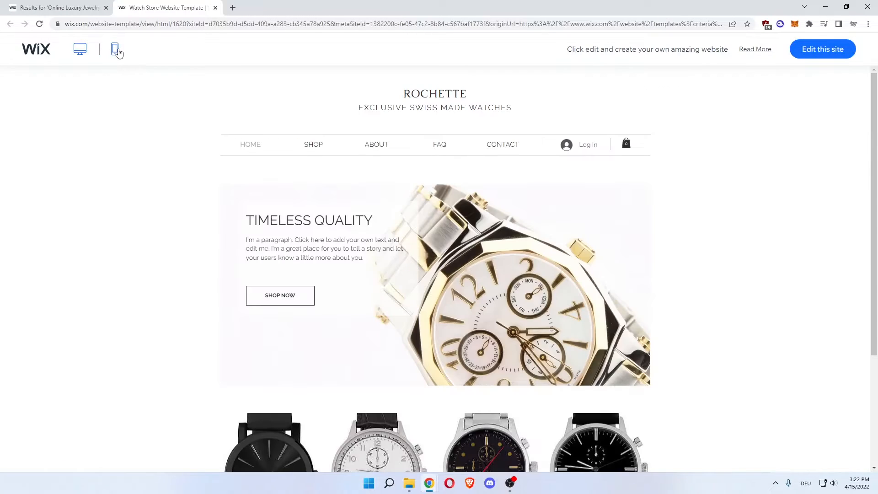
{"action": "left_click", "coordinate": [114, 50]}
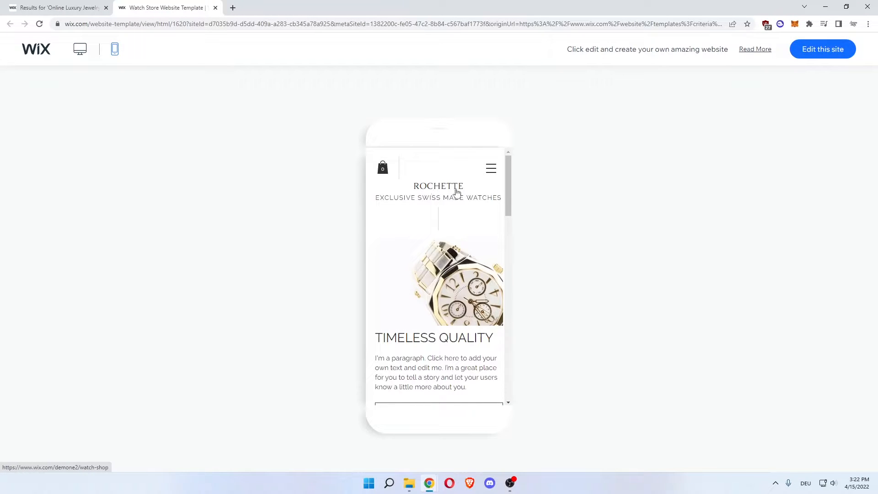
{"action": "scroll", "coordinate": [455, 194], "scroll_direction": "down", "scroll_amount": 10}
{"action": "scroll", "coordinate": [451, 202], "scroll_direction": "down", "scroll_amount": 10}
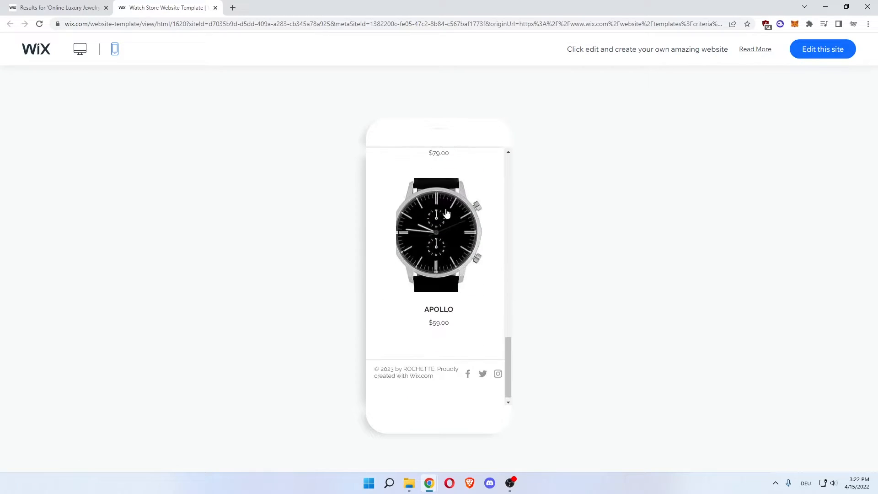
{"action": "scroll", "coordinate": [446, 213], "scroll_direction": "up", "scroll_amount": 5}
{"action": "scroll", "coordinate": [447, 213], "scroll_direction": "up", "scroll_amount": 10}
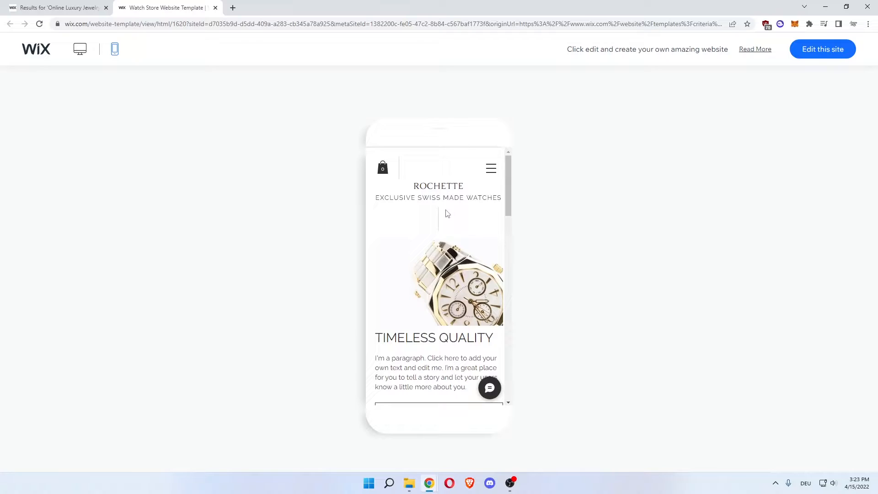
{"action": "scroll", "coordinate": [447, 213], "scroll_direction": "down", "scroll_amount": 1}
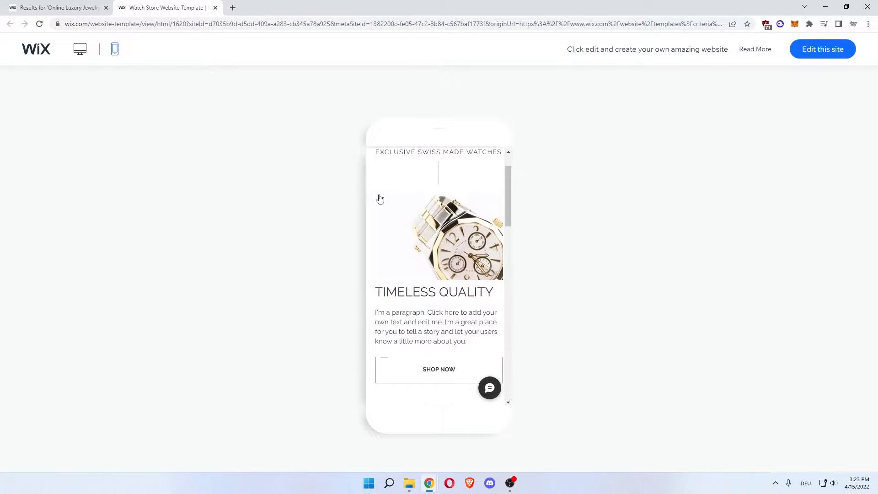
{"action": "scroll", "coordinate": [410, 208], "scroll_direction": "down", "scroll_amount": 10}
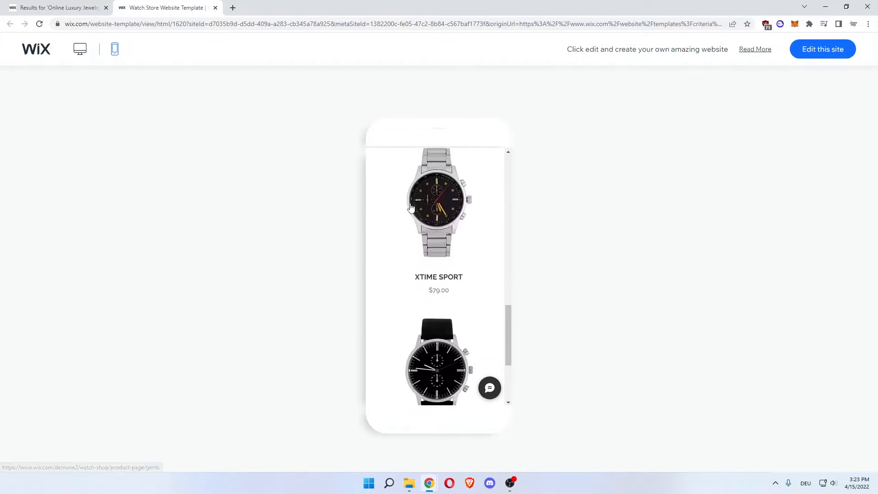
{"action": "scroll", "coordinate": [411, 208], "scroll_direction": "up", "scroll_amount": 6}
{"action": "scroll", "coordinate": [411, 208], "scroll_direction": "up", "scroll_amount": 5}
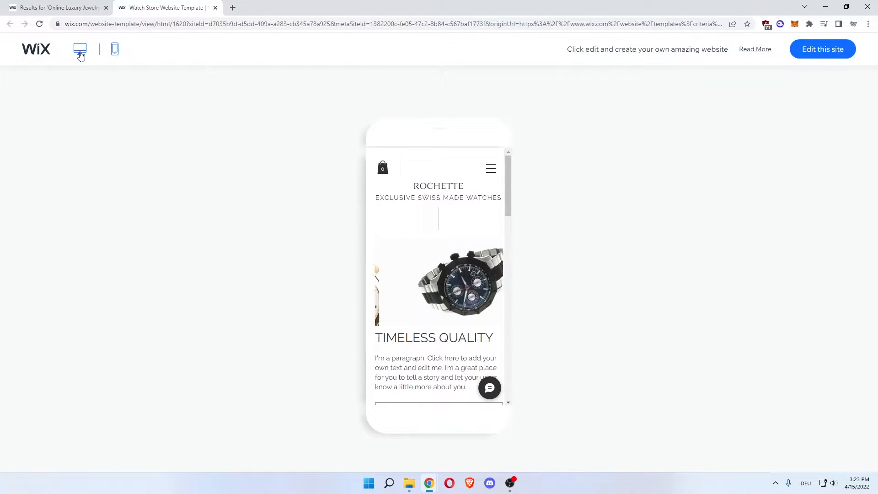
Return to the template results, open the Watch Store template for editing, and close its preview page.
{"action": "left_click", "coordinate": [79, 10]}
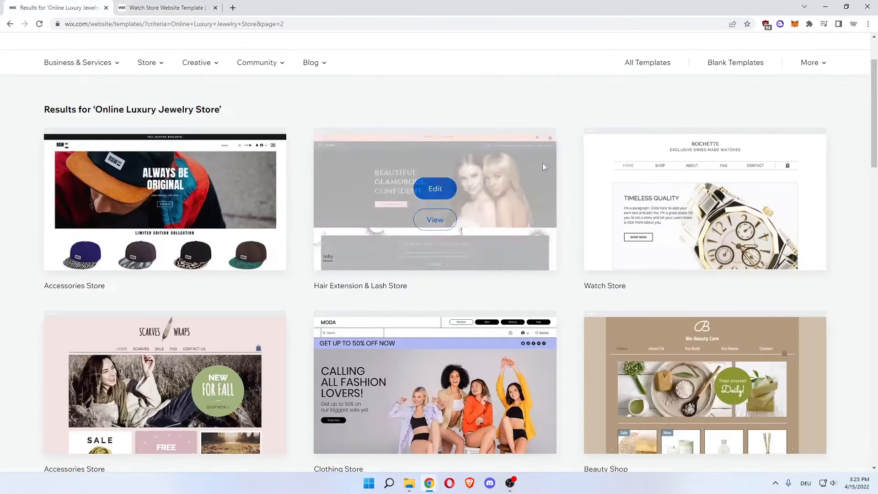
{"action": "left_click", "coordinate": [703, 188]}
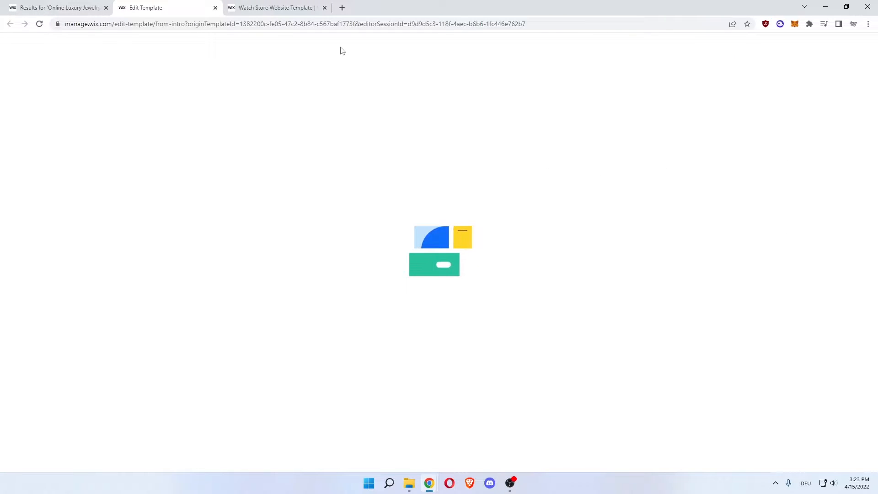
{"action": "left_click", "coordinate": [324, 8]}
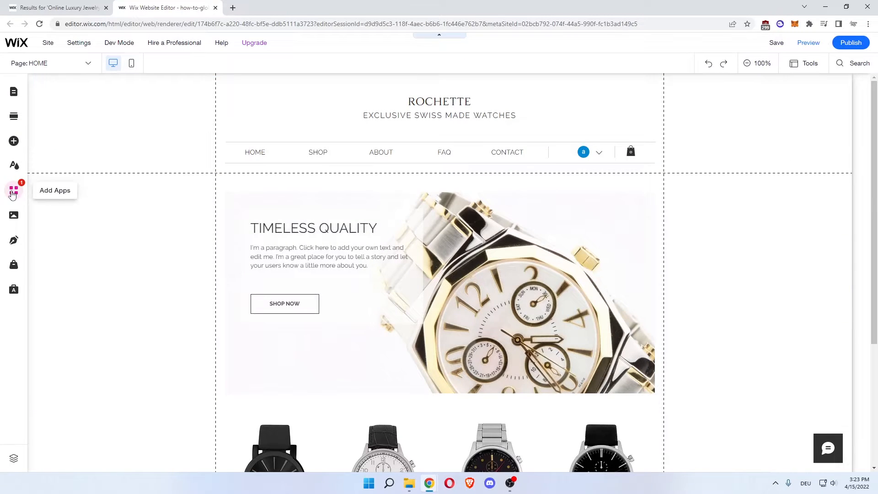
Examine the Wix App Market's recommended apps, trending apps, Wix Business Solutions and Team Picks.
{"action": "left_click", "coordinate": [13, 192]}
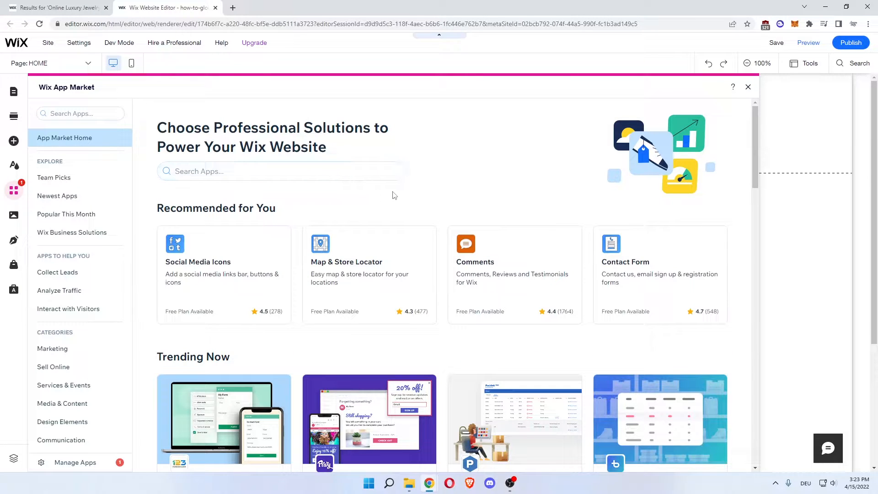
{"action": "scroll", "coordinate": [480, 189], "scroll_direction": "down", "scroll_amount": 1}
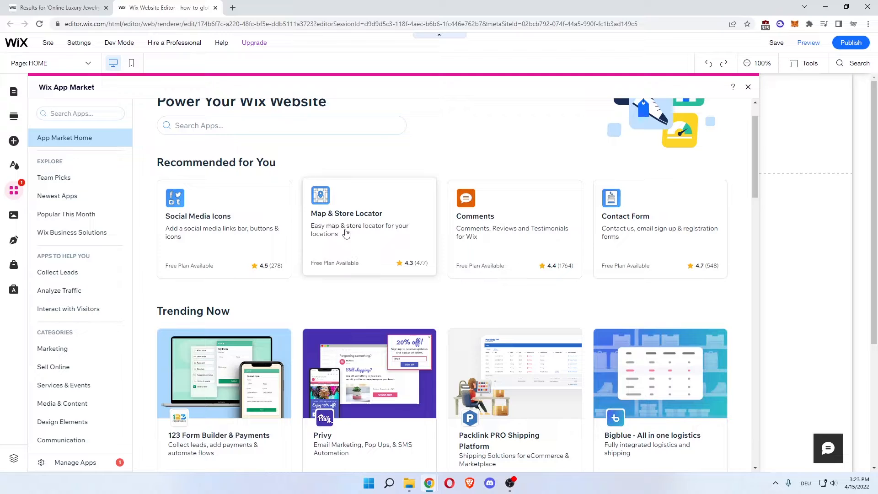
{"action": "scroll", "coordinate": [346, 238], "scroll_direction": "down", "scroll_amount": 3}
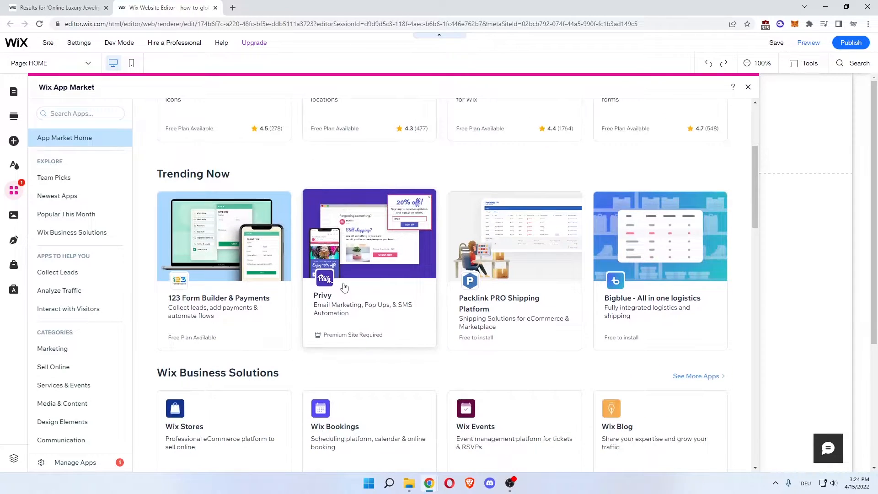
{"action": "scroll", "coordinate": [353, 280], "scroll_direction": "down", "scroll_amount": 3}
{"action": "scroll", "coordinate": [353, 280], "scroll_direction": "down", "scroll_amount": 2}
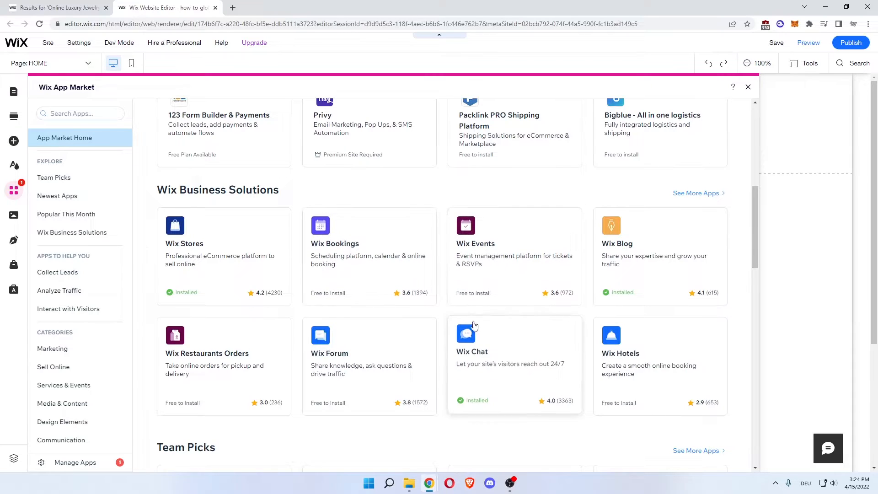
{"action": "scroll", "coordinate": [503, 320], "scroll_direction": "down", "scroll_amount": 5}
{"action": "scroll", "coordinate": [383, 255], "scroll_direction": "down", "scroll_amount": 1}
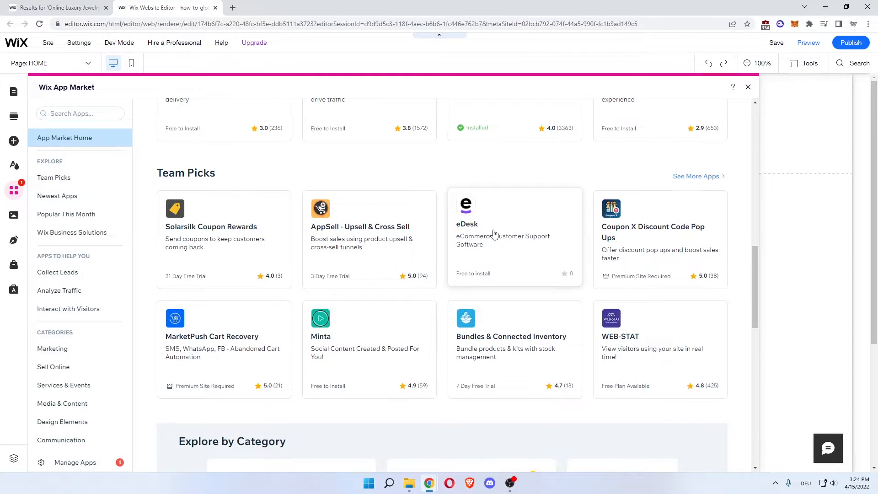
{"action": "scroll", "coordinate": [494, 234], "scroll_direction": "down", "scroll_amount": 2}
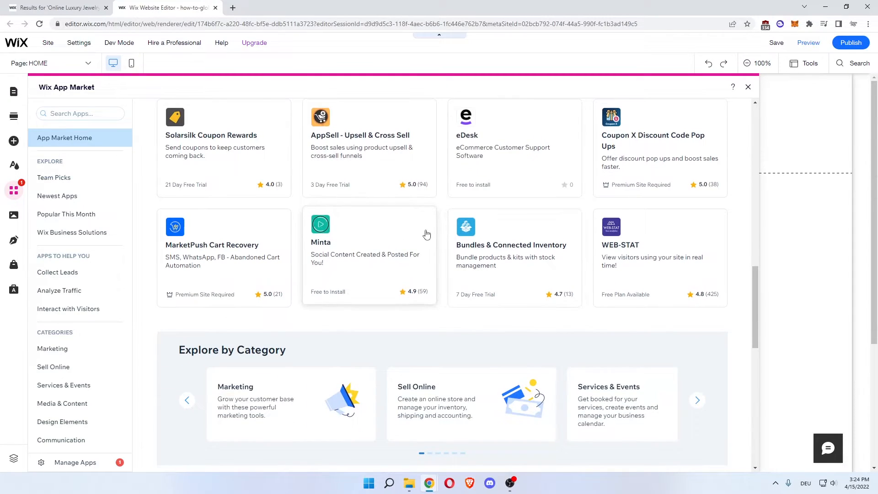
{"action": "scroll", "coordinate": [400, 246], "scroll_direction": "up", "scroll_amount": 1}
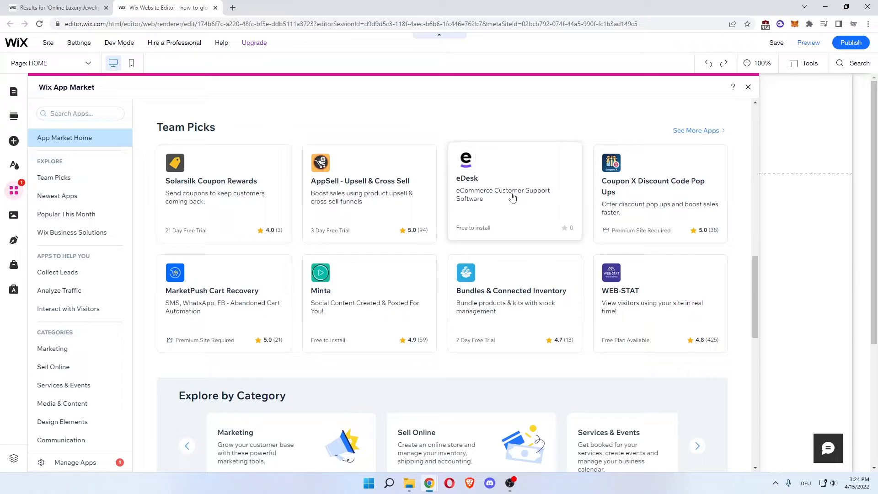
Add the eDesk customer support app to the site, granting its permissions, and close the eDesk login page.
{"action": "left_click", "coordinate": [488, 195]}
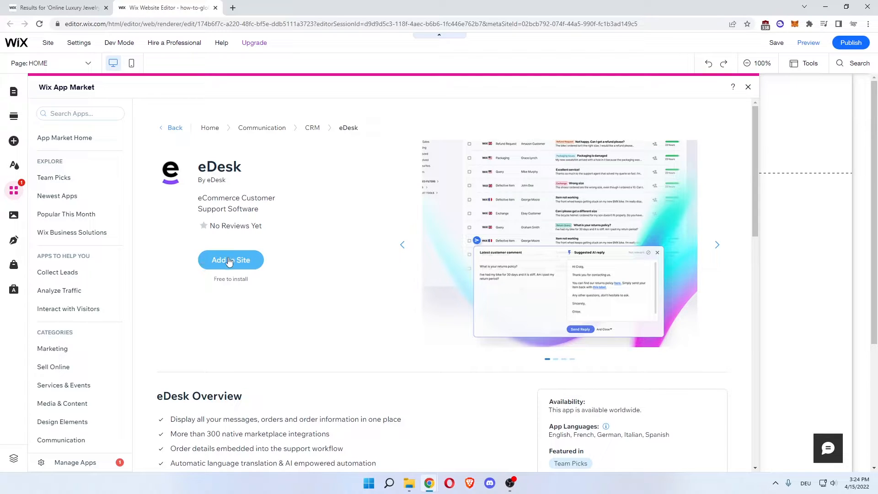
{"action": "left_click", "coordinate": [230, 259]}
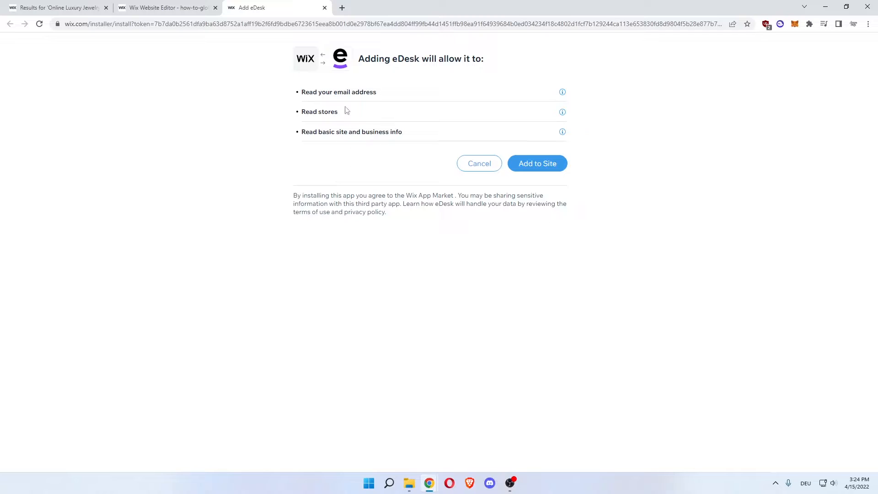
{"action": "left_click", "coordinate": [531, 168]}
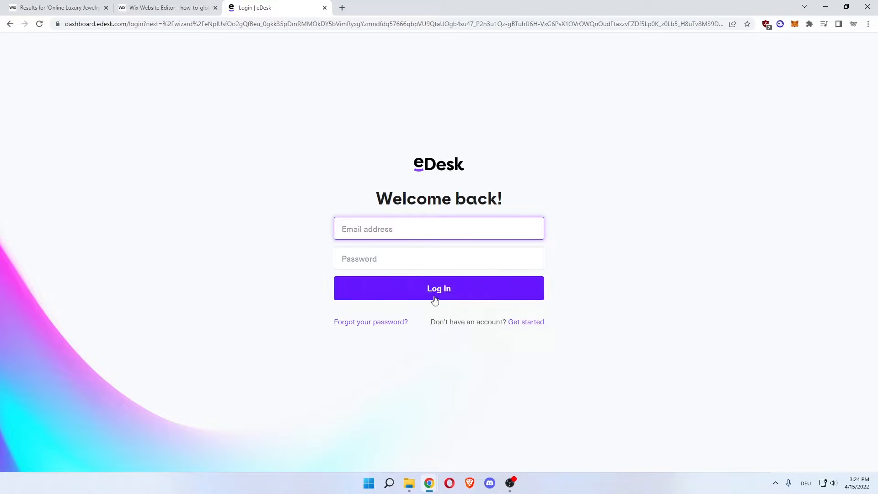
{"action": "left_click", "coordinate": [202, 13]}
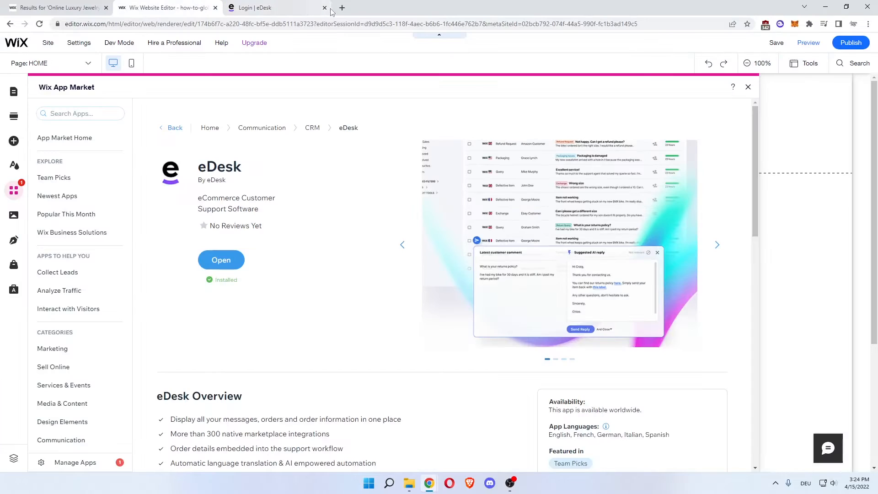
{"action": "left_click", "coordinate": [325, 8]}
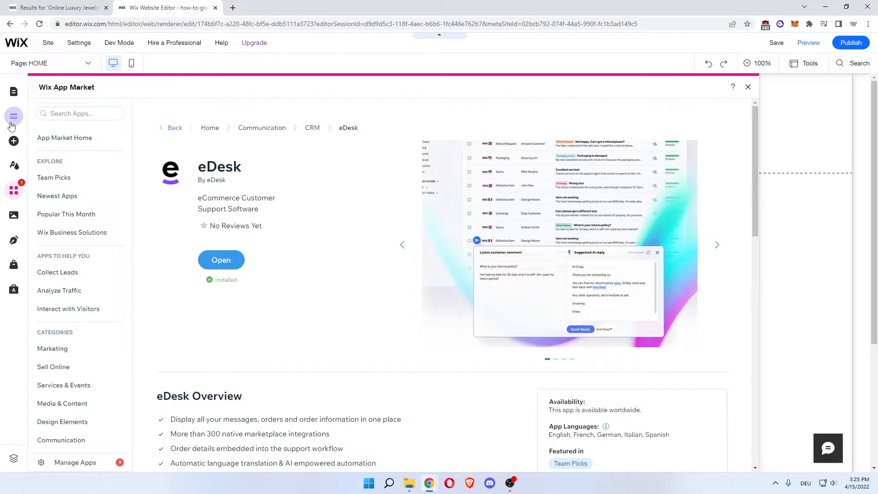
Look through the elements that can be added to the page, from text, images and buttons to galleries, menus and forms.
{"action": "left_click", "coordinate": [15, 143]}
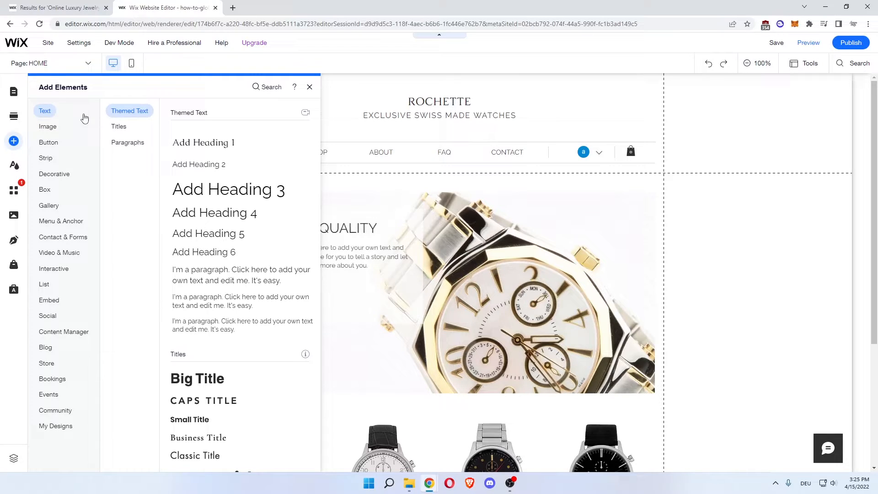
{"action": "left_click", "coordinate": [50, 130]}
{"action": "left_click", "coordinate": [50, 145]}
{"action": "left_click", "coordinate": [48, 158]}
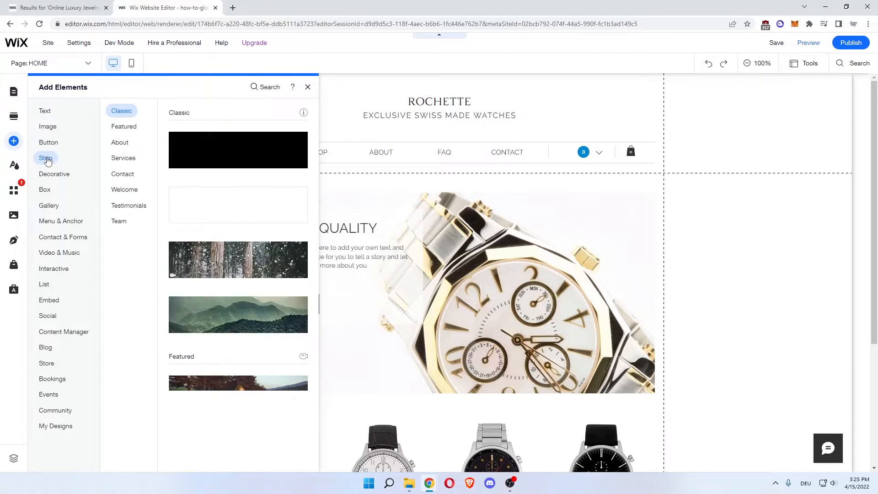
{"action": "left_click", "coordinate": [56, 175]}
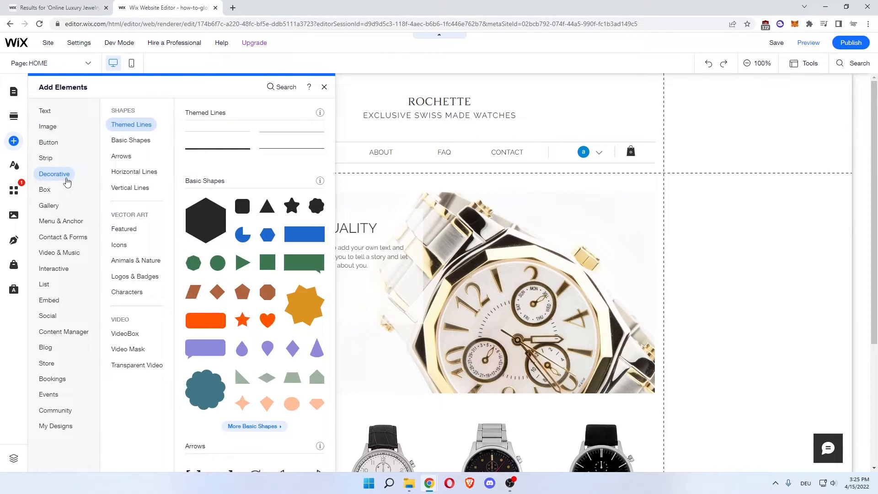
{"action": "left_click", "coordinate": [60, 189]}
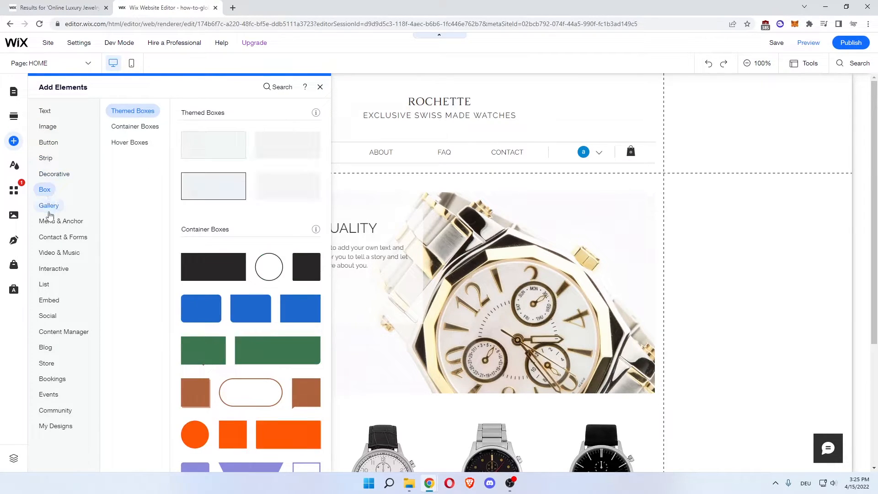
{"action": "left_click", "coordinate": [48, 206]}
{"action": "left_click", "coordinate": [53, 221]}
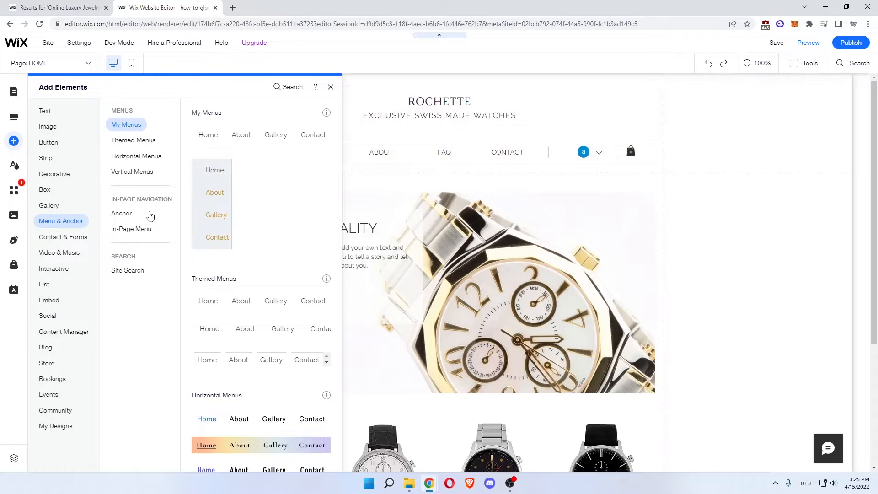
{"action": "mouse_move", "coordinate": [87, 238]}
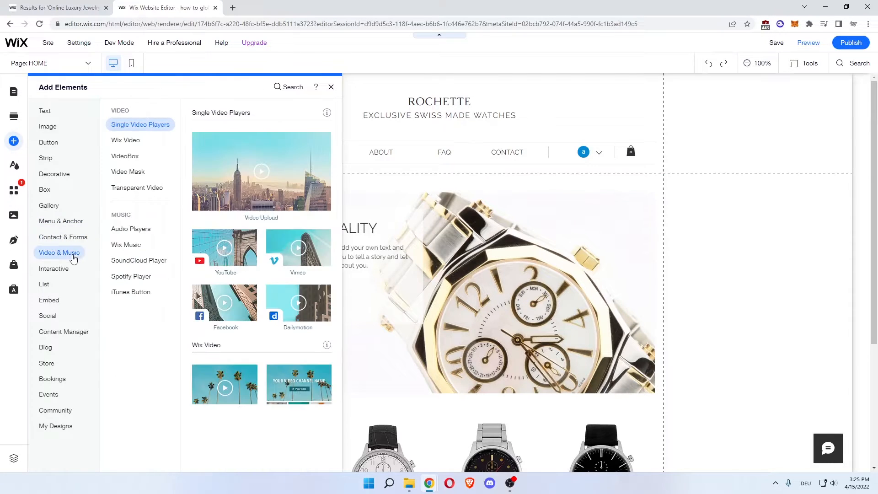
Examine the store elements, including the Slider Product Gallery, Related Products, Currency Converter and Add To Cart Button.
{"action": "mouse_move", "coordinate": [48, 363]}
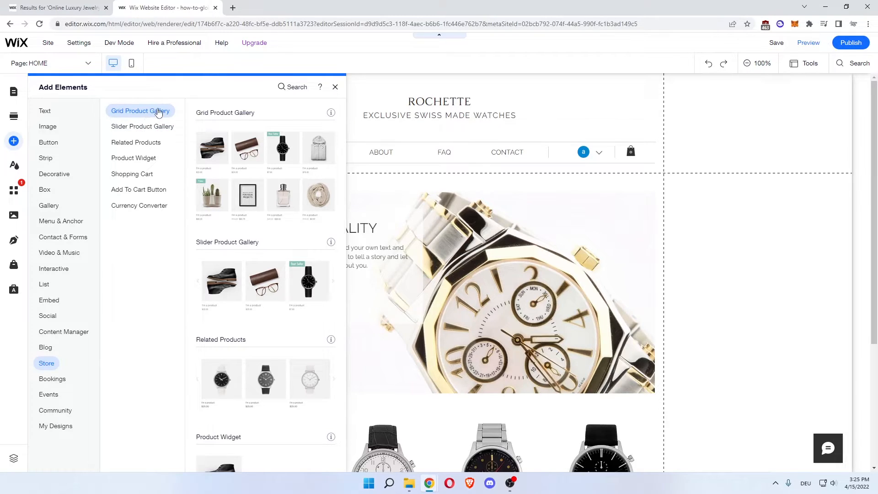
{"action": "left_click", "coordinate": [129, 132]}
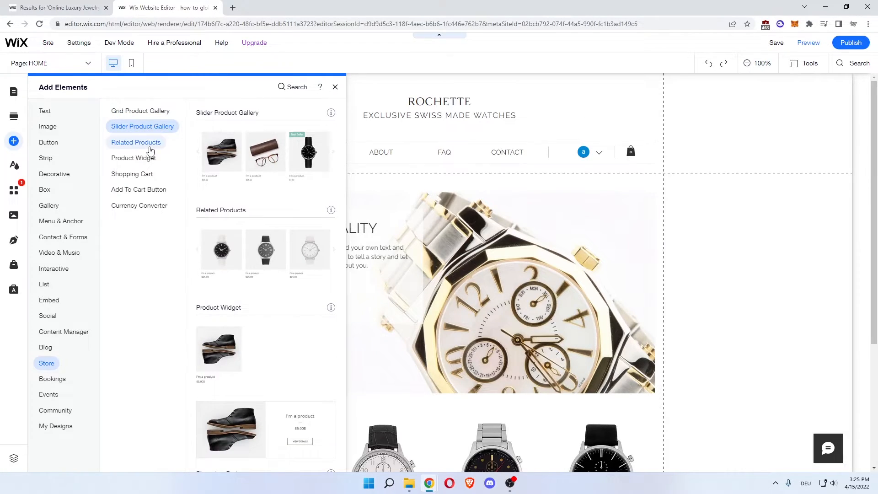
{"action": "left_click", "coordinate": [150, 147]}
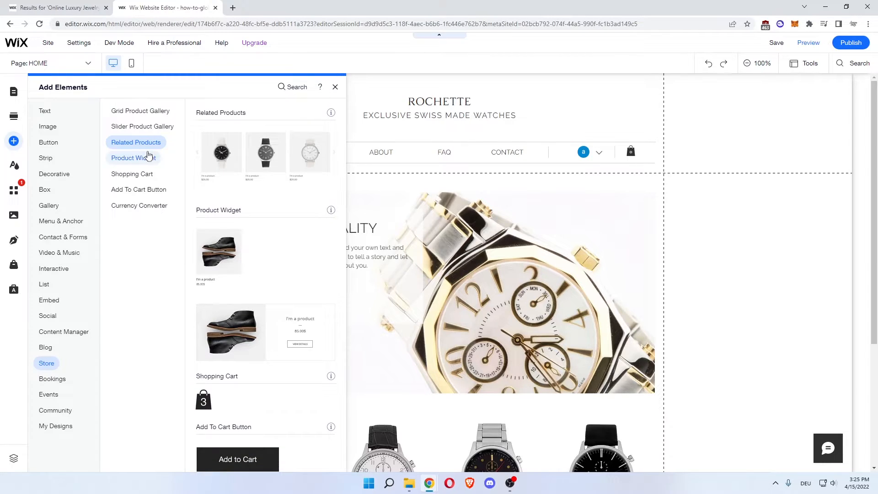
{"action": "left_click", "coordinate": [137, 209]}
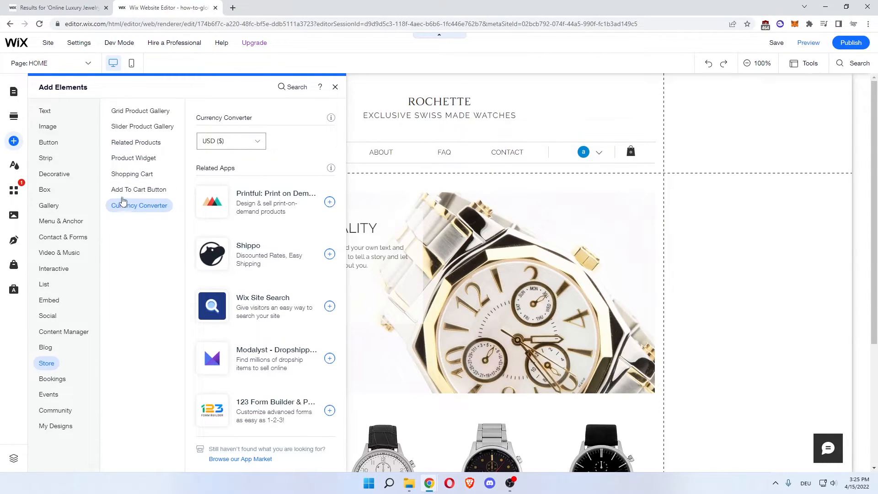
{"action": "left_click", "coordinate": [130, 191]}
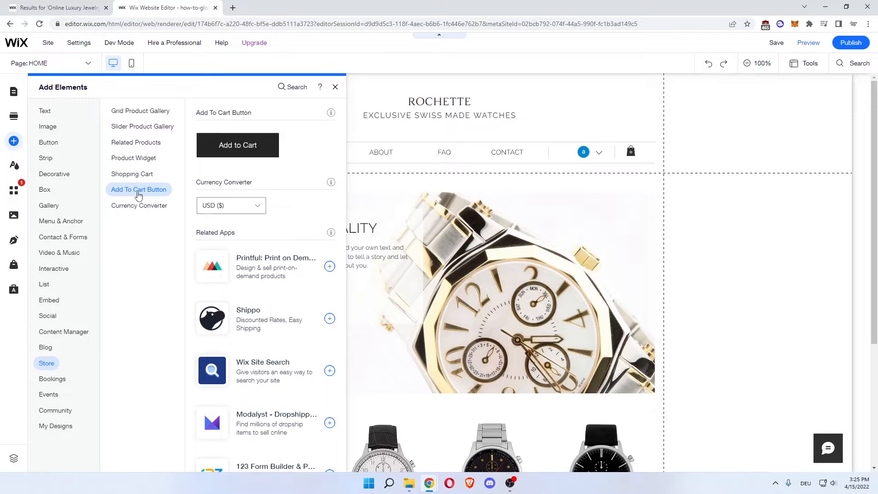
Add the Shippo shipping app to the site, granting its permissions, and close its sign-up page and the element list.
{"action": "scroll", "coordinate": [293, 215], "scroll_direction": "down", "scroll_amount": 2}
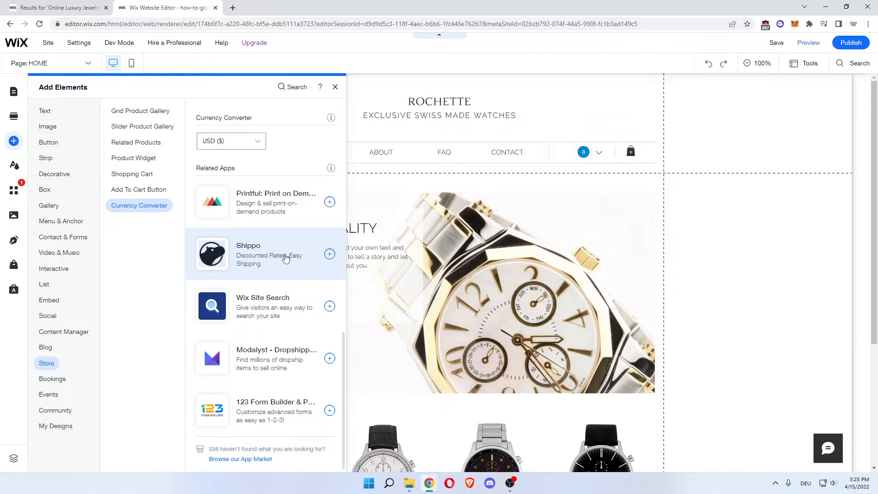
{"action": "left_click", "coordinate": [330, 254]}
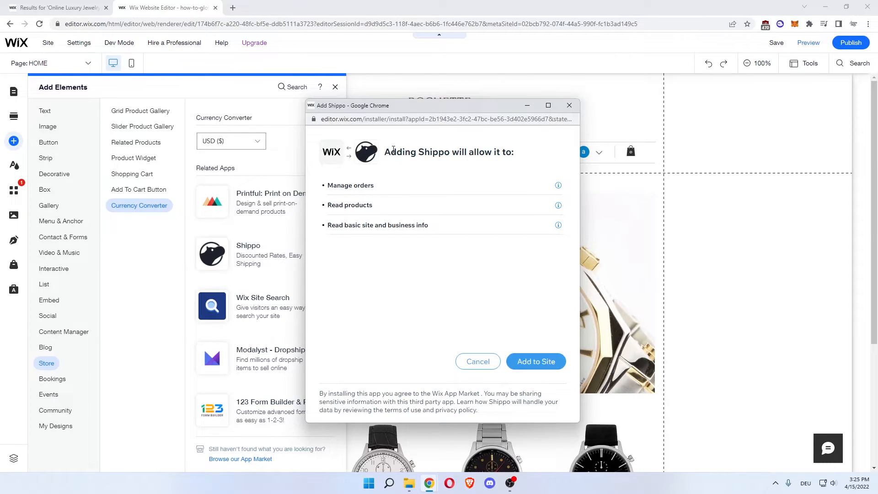
{"action": "left_click_drag", "start_coordinate": [438, 150], "coordinate": [509, 152]}
{"action": "left_click", "coordinate": [351, 186]}
{"action": "left_click_drag", "start_coordinate": [342, 206], "coordinate": [386, 226]}
{"action": "left_click", "coordinate": [340, 234]}
{"action": "left_click", "coordinate": [545, 361]}
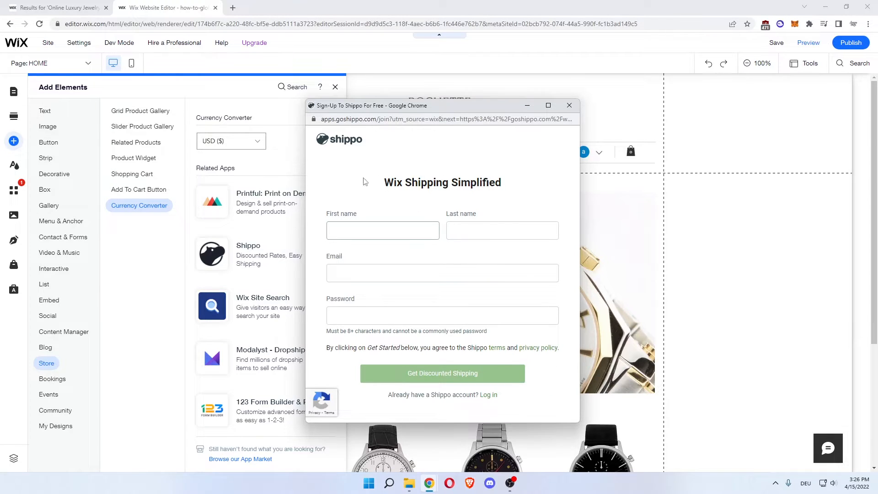
{"action": "left_click_drag", "start_coordinate": [364, 181], "coordinate": [509, 182]}
{"action": "left_click", "coordinate": [512, 183]}
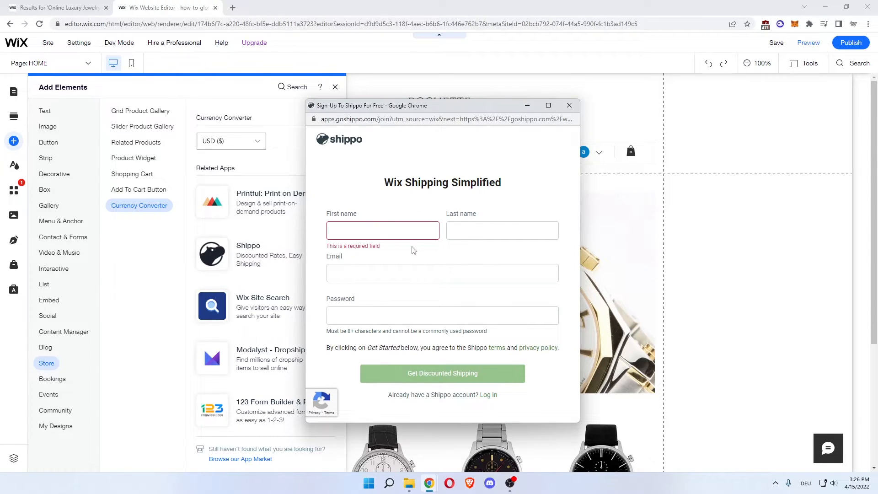
{"action": "left_click", "coordinate": [574, 108]}
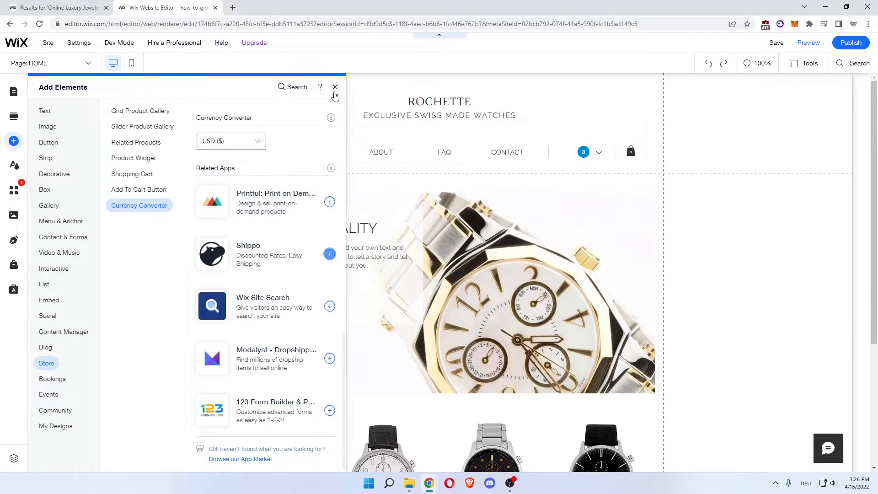
{"action": "left_click", "coordinate": [335, 87]}
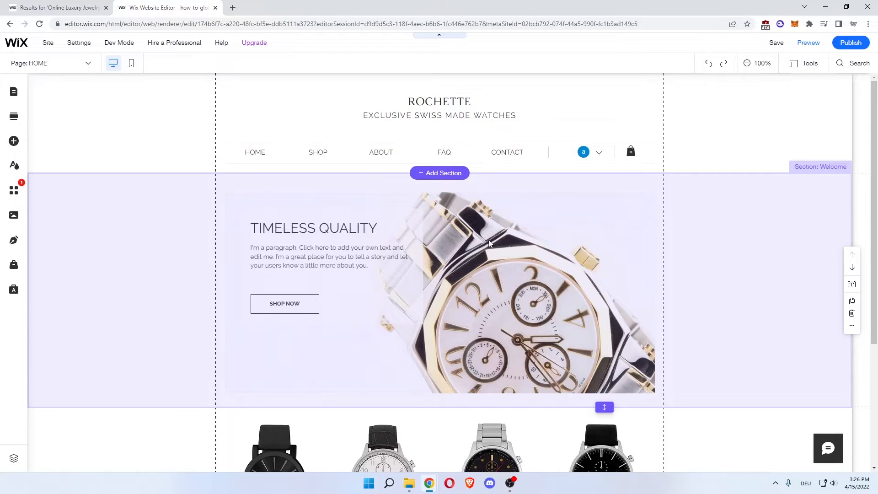
Get started with the Wix eCommerce store manager, open the store's product list and dismiss the product type tip.
{"action": "scroll", "coordinate": [486, 240], "scroll_direction": "down", "scroll_amount": 2}
{"action": "scroll", "coordinate": [334, 288], "scroll_direction": "down", "scroll_amount": 2}
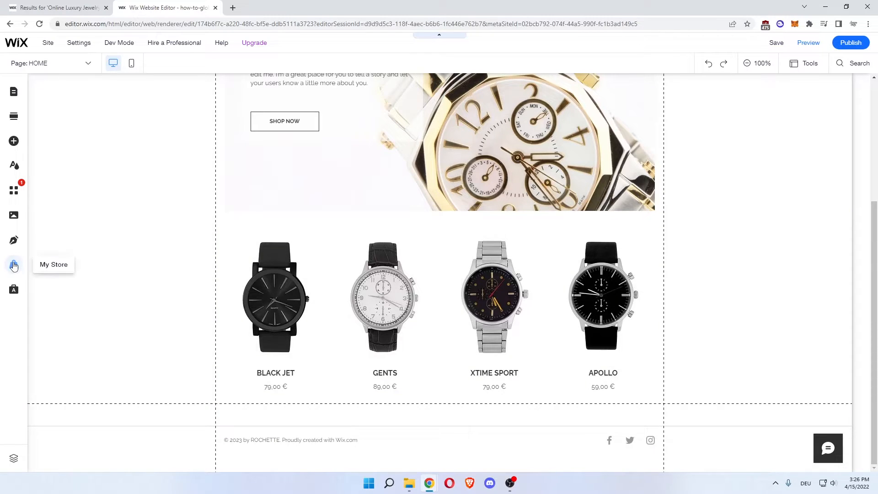
{"action": "left_click", "coordinate": [14, 265]}
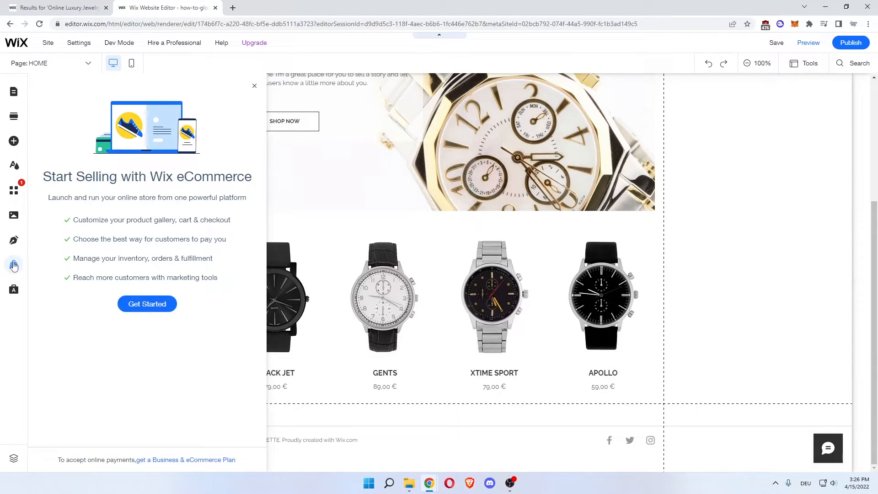
{"action": "left_click", "coordinate": [147, 303]}
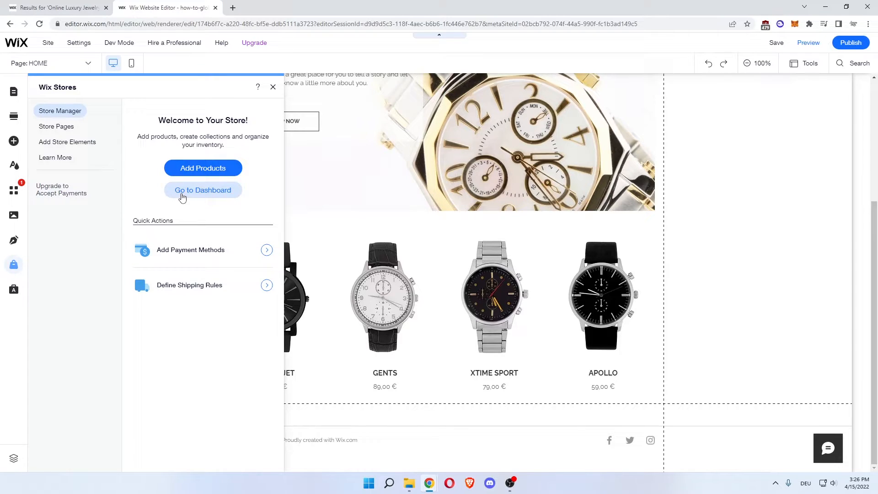
{"action": "left_click", "coordinate": [196, 168]}
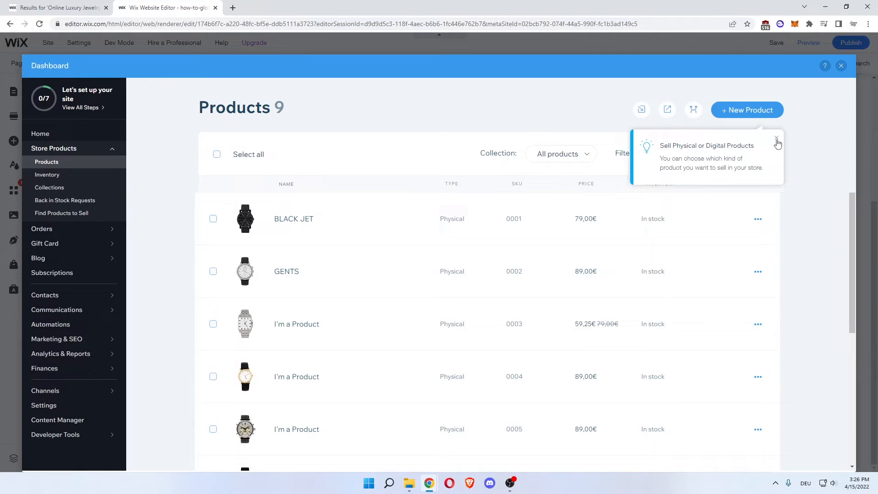
{"action": "left_click", "coordinate": [777, 141]}
Delete the BLACK JET watch from the store's products and confirm the deletion.
{"action": "scroll", "coordinate": [273, 211], "scroll_direction": "down", "scroll_amount": 1}
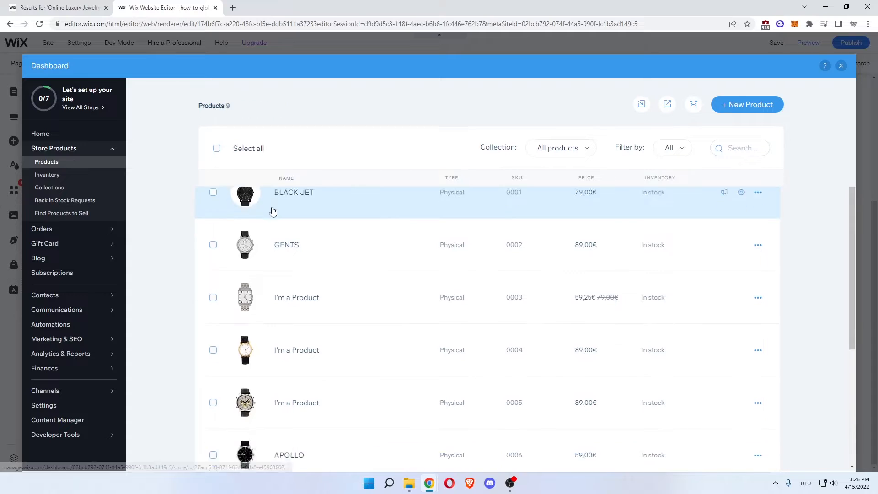
{"action": "scroll", "coordinate": [298, 255], "scroll_direction": "down", "scroll_amount": 4}
{"action": "scroll", "coordinate": [323, 288], "scroll_direction": "up", "scroll_amount": 5}
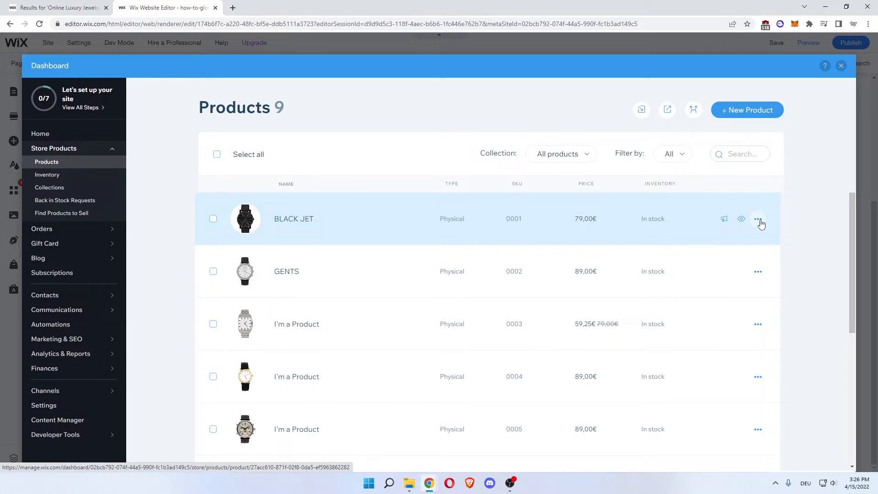
{"action": "left_click", "coordinate": [758, 219]}
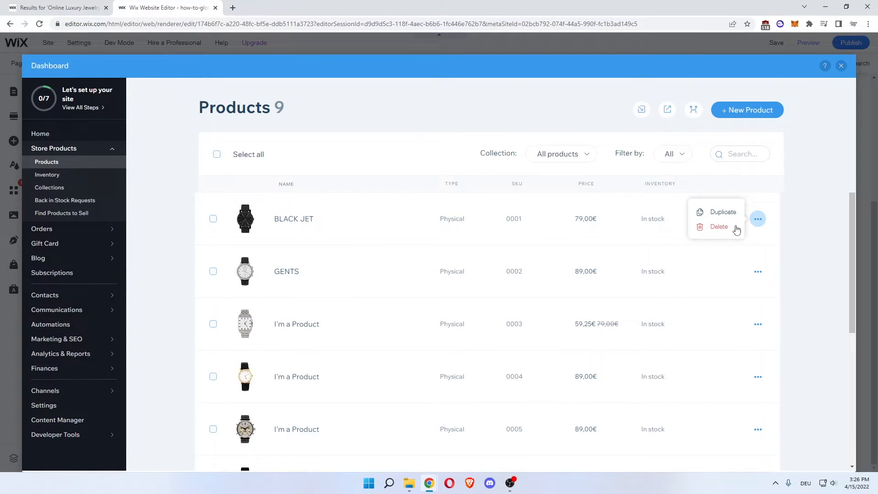
{"action": "left_click", "coordinate": [719, 227]}
{"action": "left_click", "coordinate": [533, 331]}
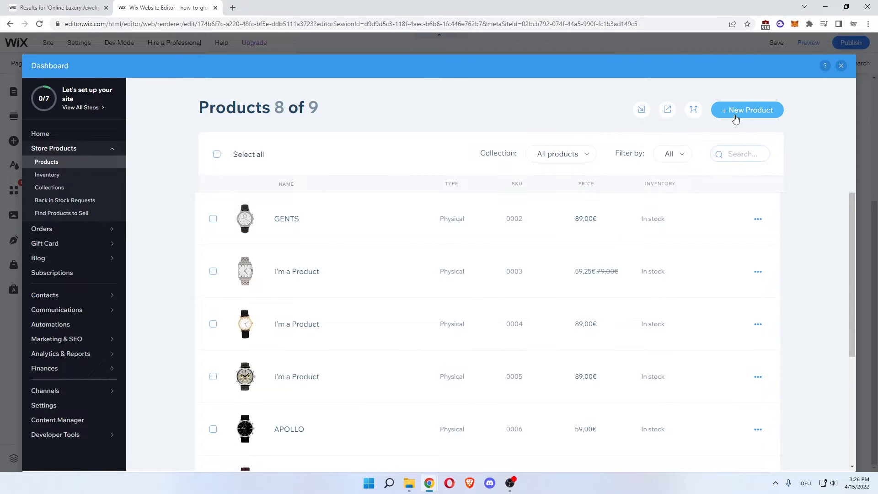
Create a new physical product and name it Earring.
{"action": "left_click", "coordinate": [746, 114]}
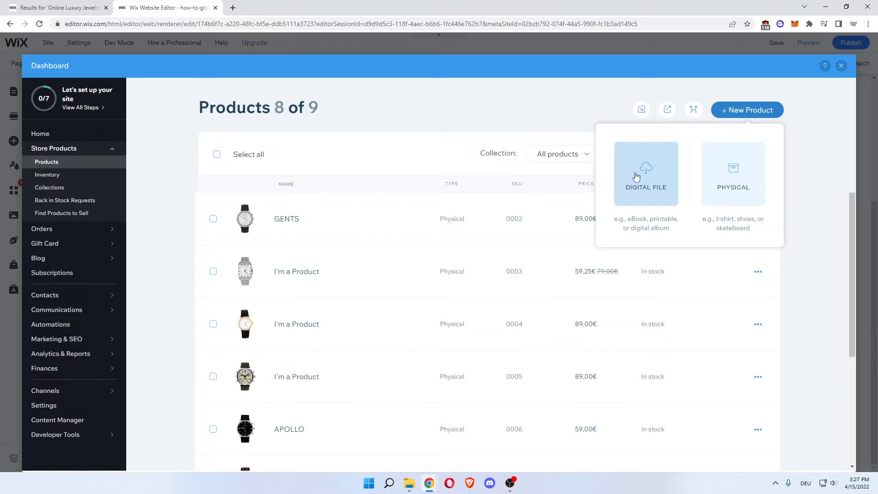
{"action": "left_click_drag", "start_coordinate": [628, 218], "coordinate": [669, 219]}
{"action": "left_click", "coordinate": [631, 237]}
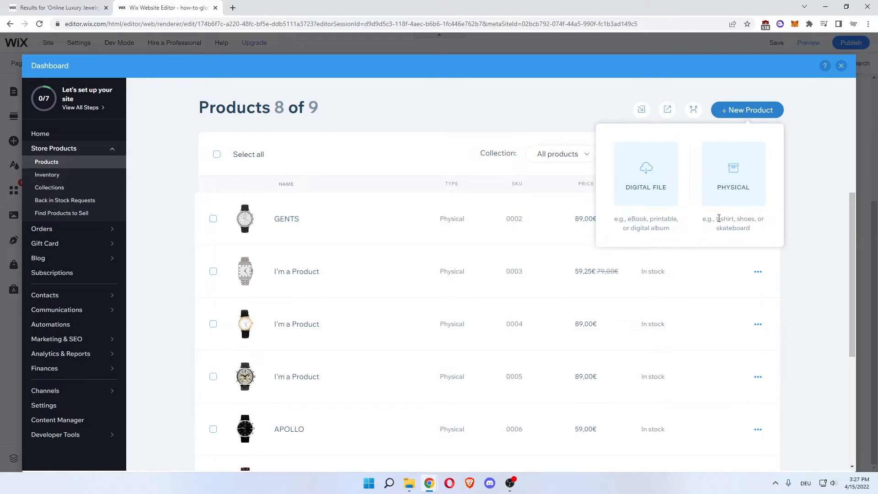
{"action": "left_click_drag", "start_coordinate": [747, 220], "coordinate": [727, 235]}
{"action": "left_click", "coordinate": [727, 235]}
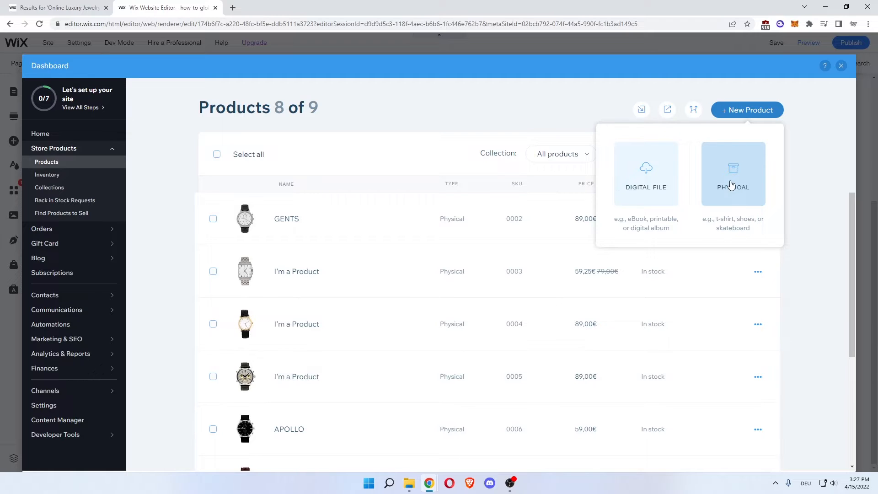
{"action": "left_click", "coordinate": [730, 185]}
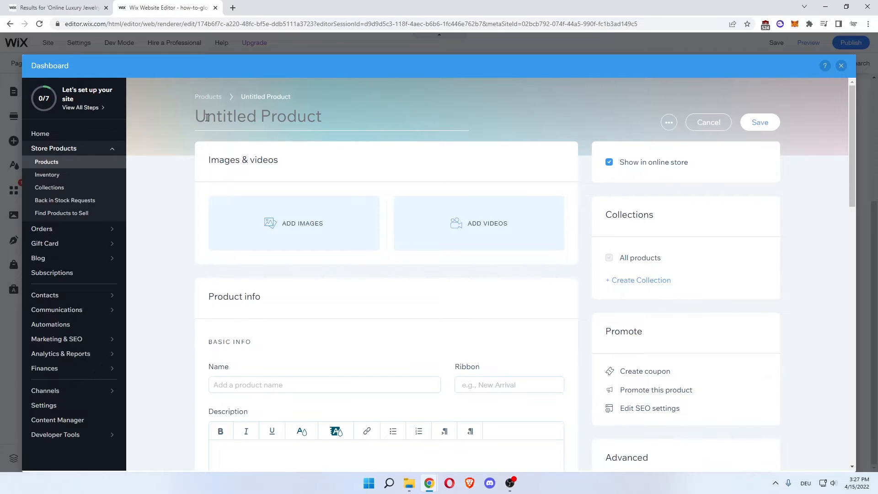
{"action": "type", "text": "Ear"}
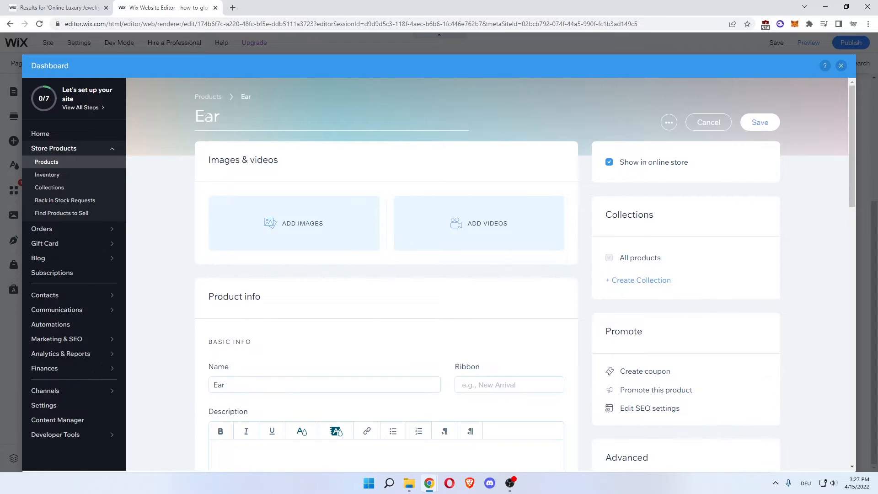
{"action": "type", "text": "ring"}
{"action": "left_click", "coordinate": [159, 156]}
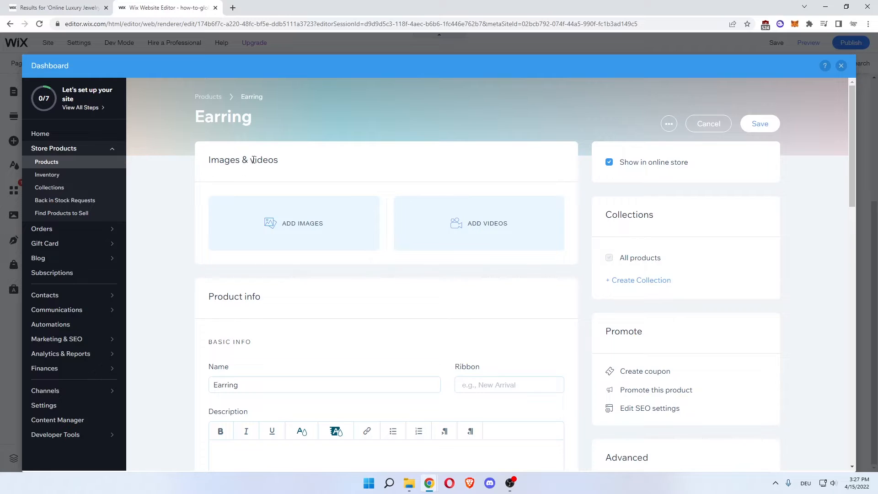
Enter "luxury jewelry earring" as the description of the Earring product.
{"action": "left_click_drag", "start_coordinate": [219, 160], "coordinate": [278, 160]}
{"action": "left_click", "coordinate": [280, 161]}
{"action": "scroll", "coordinate": [186, 239], "scroll_direction": "down", "scroll_amount": 1}
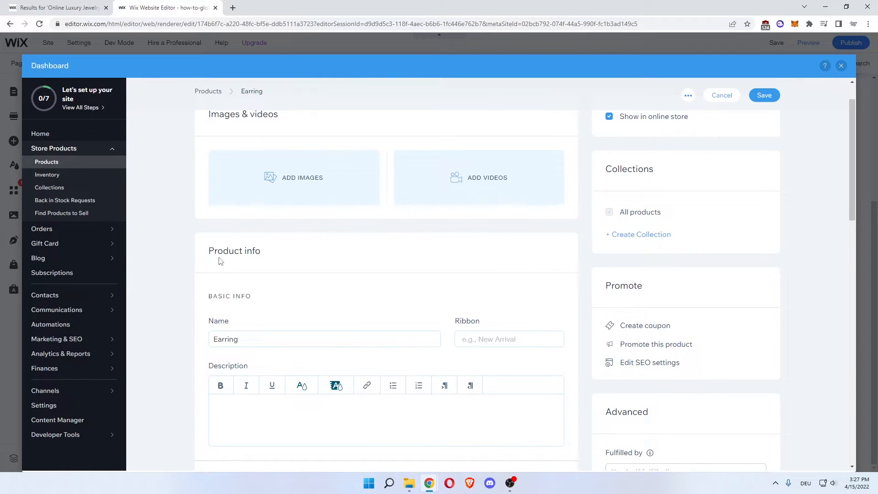
{"action": "scroll", "coordinate": [280, 281], "scroll_direction": "down", "scroll_amount": 1}
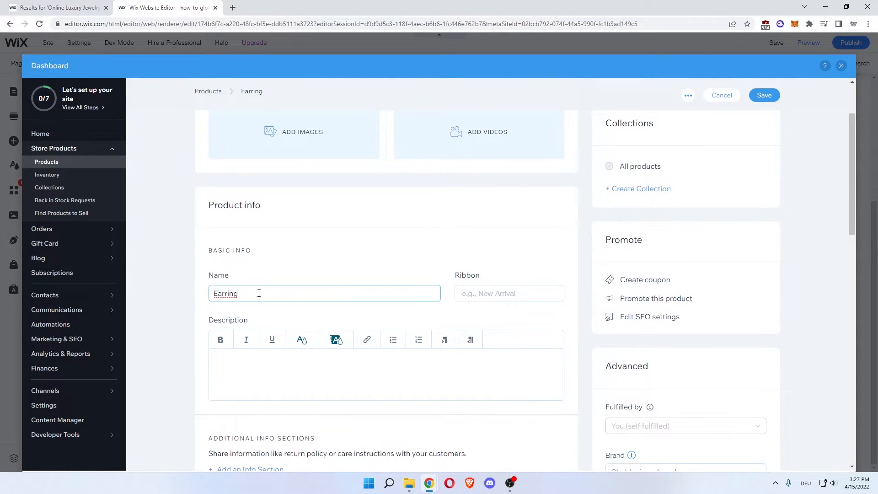
{"action": "scroll", "coordinate": [275, 297], "scroll_direction": "down", "scroll_amount": 1}
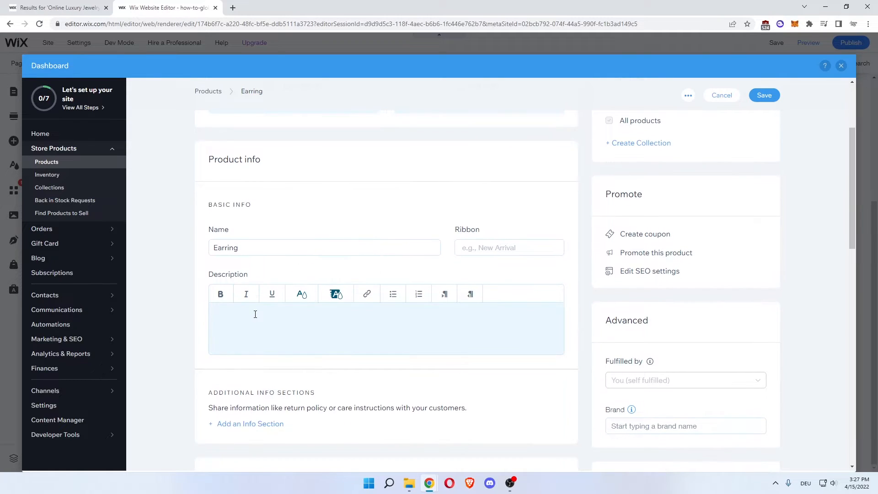
{"action": "left_click", "coordinate": [256, 314]}
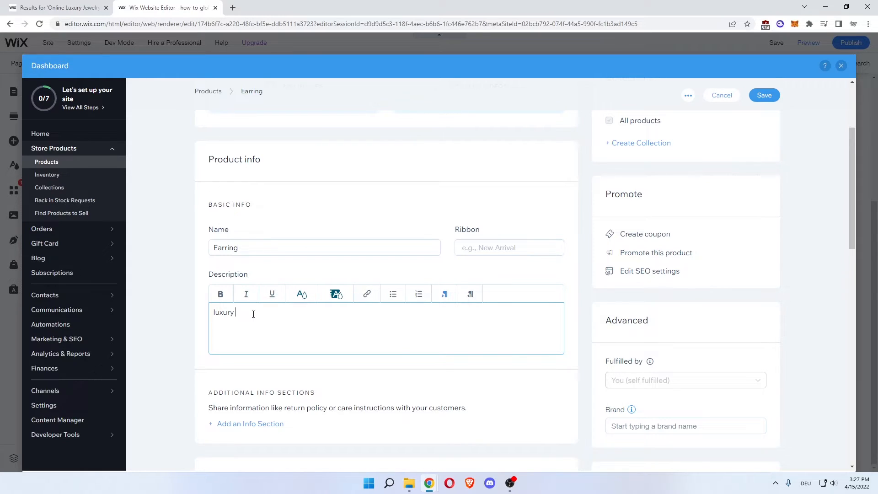
{"action": "type", "text": "ewelry earring"}
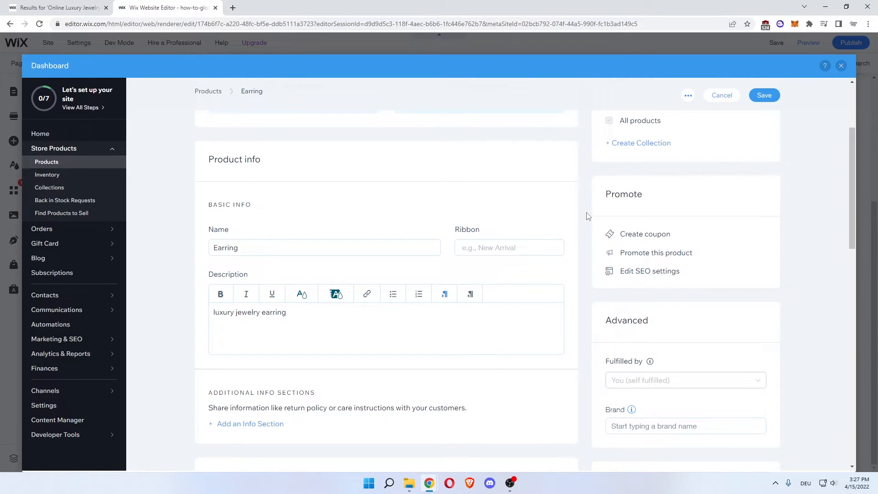
Set the Earring's price to 100 € and leave the price per unit display off.
{"action": "scroll", "coordinate": [574, 236], "scroll_direction": "down", "scroll_amount": 6}
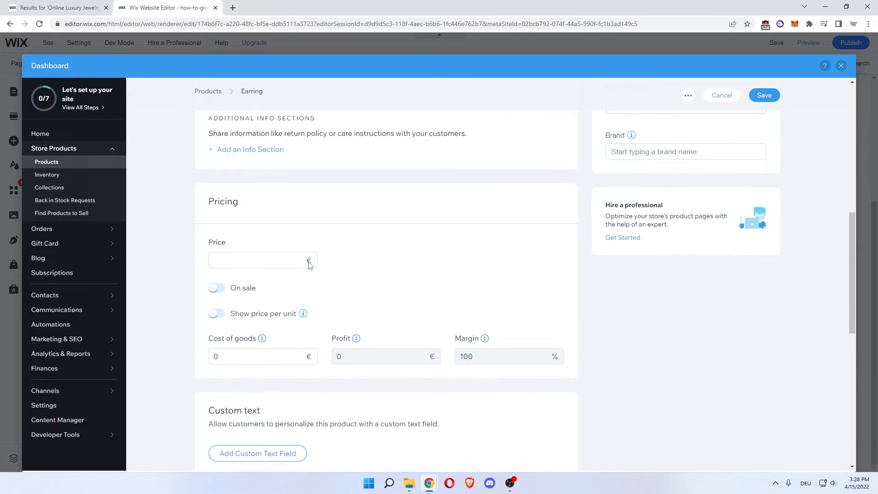
{"action": "left_click", "coordinate": [249, 259]}
{"action": "type", "text": "100"}
{"action": "left_click", "coordinate": [185, 256]}
{"action": "left_click", "coordinate": [214, 314]}
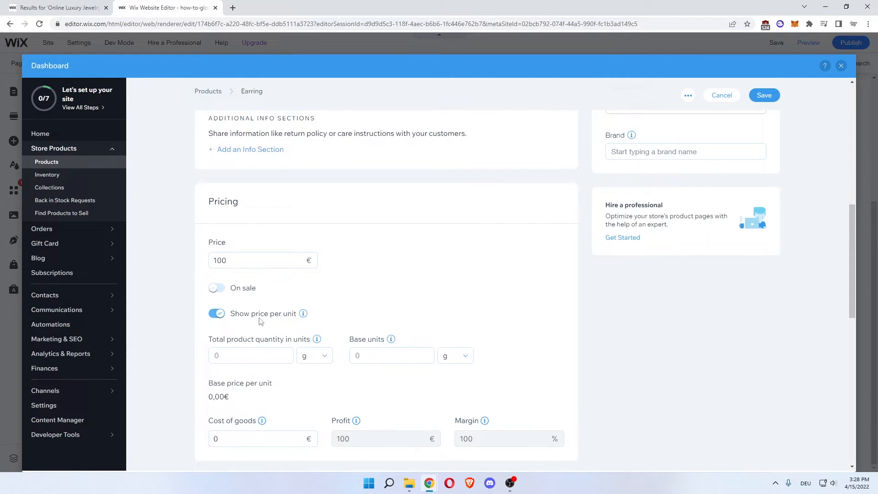
{"action": "left_click", "coordinate": [215, 313]}
Put the Earring on sale with a 10% discount.
{"action": "left_click", "coordinate": [216, 287]}
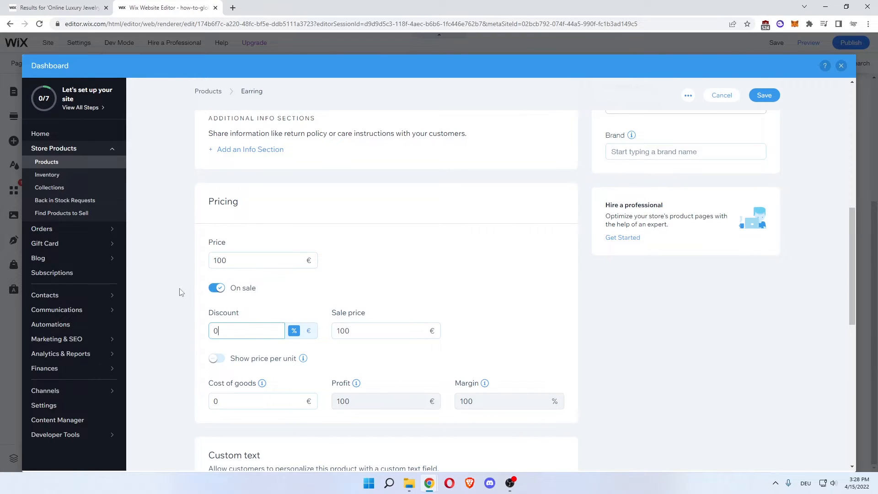
{"action": "type", "text": "10"}
{"action": "left_click", "coordinate": [182, 291]}
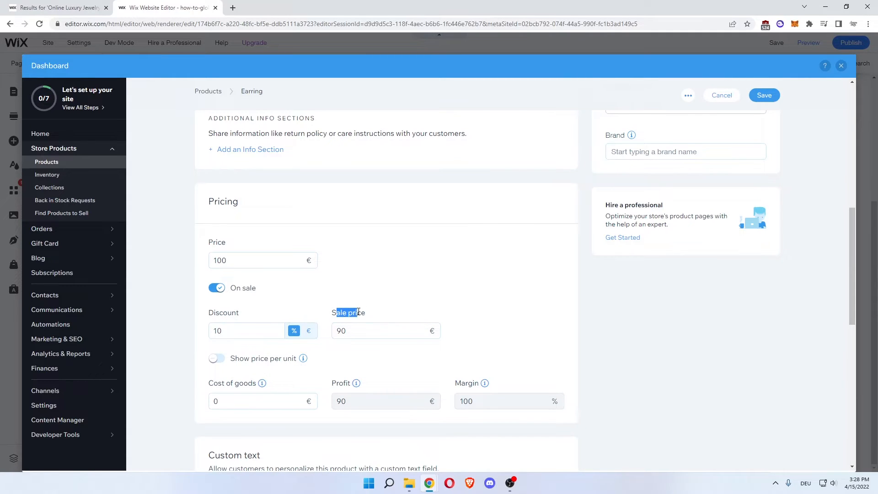
Add a custom text field to the Earring product so customers can personalize it.
{"action": "scroll", "coordinate": [176, 293], "scroll_direction": "down", "scroll_amount": 1}
{"action": "scroll", "coordinate": [177, 293], "scroll_direction": "down", "scroll_amount": 3}
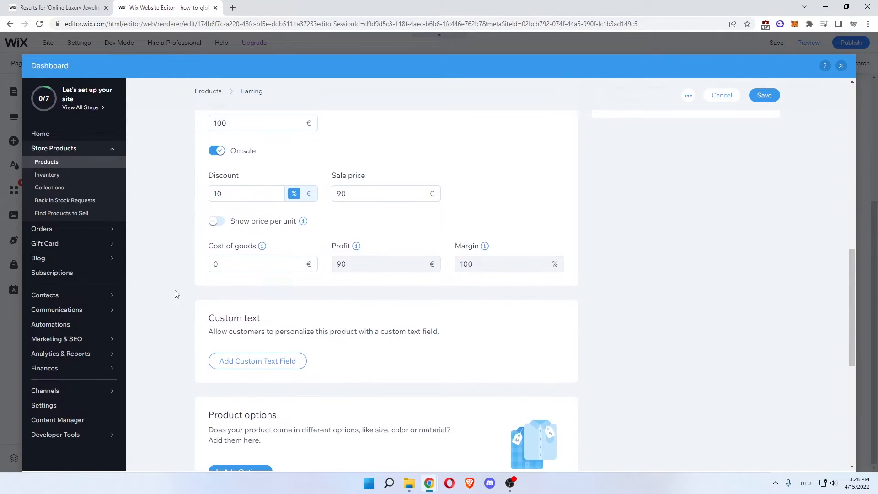
{"action": "scroll", "coordinate": [176, 294], "scroll_direction": "down", "scroll_amount": 3}
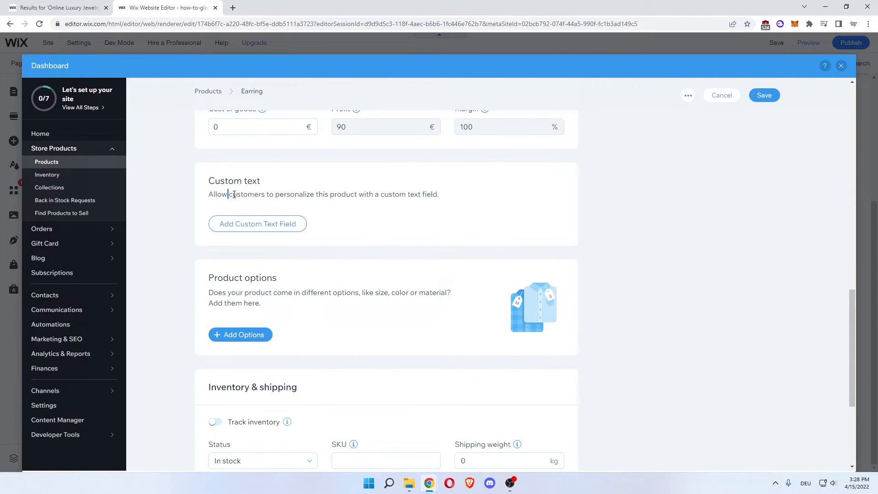
{"action": "left_click_drag", "start_coordinate": [234, 194], "coordinate": [250, 194]}
{"action": "left_click_drag", "start_coordinate": [289, 195], "coordinate": [408, 194]}
{"action": "left_click", "coordinate": [419, 194]}
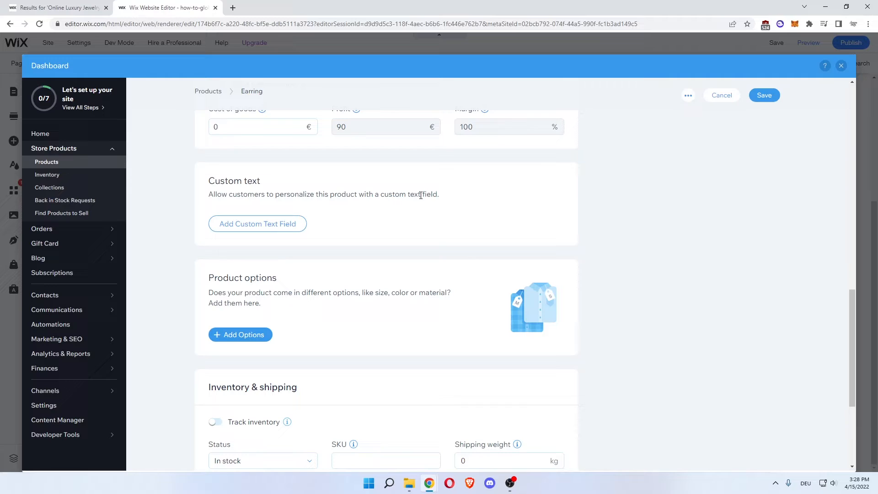
{"action": "left_click", "coordinate": [254, 227]}
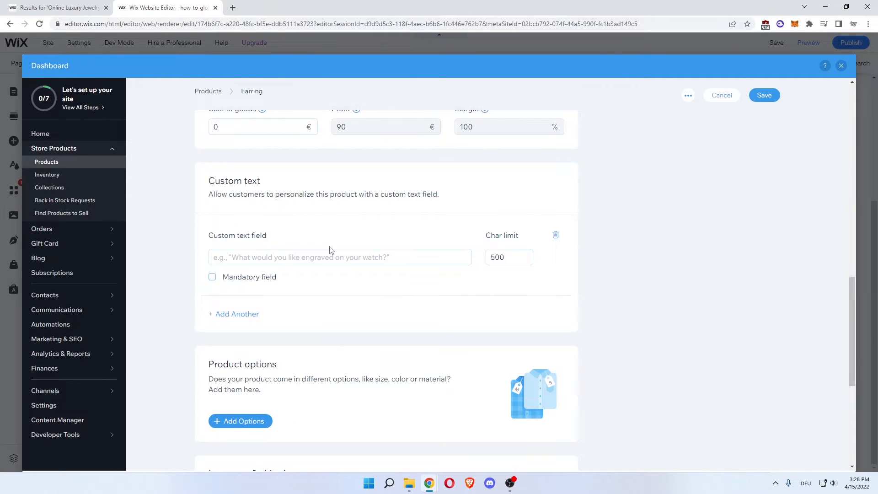
{"action": "scroll", "coordinate": [194, 235], "scroll_direction": "down", "scroll_amount": 1}
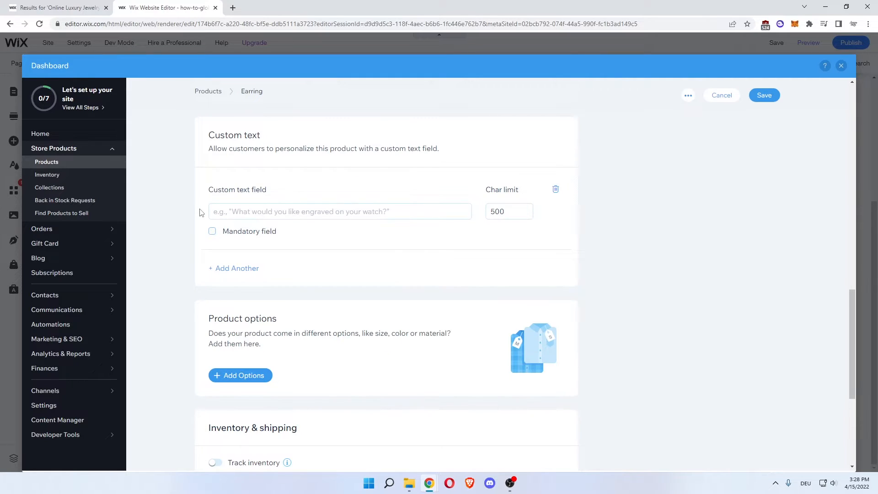
{"action": "scroll", "coordinate": [200, 213], "scroll_direction": "down", "scroll_amount": 1}
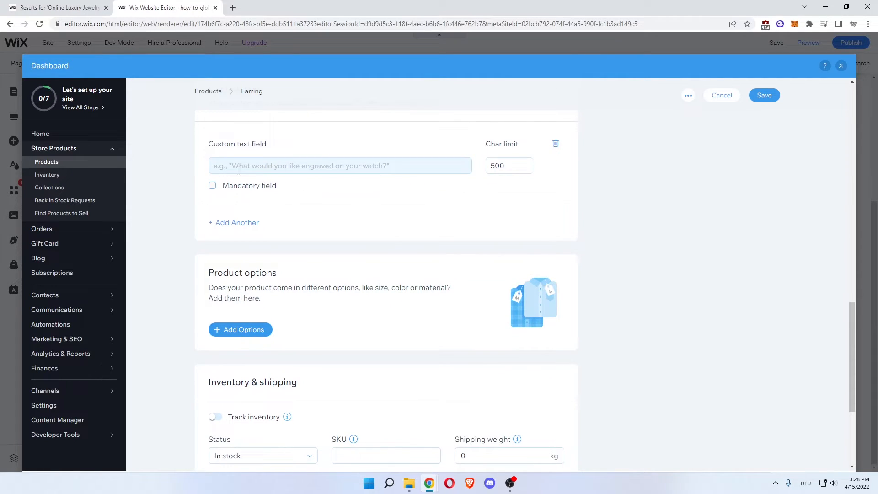
Turn on inventory tracking for the Earring product and set its inventory to 100.
{"action": "scroll", "coordinate": [178, 176], "scroll_direction": "down", "scroll_amount": 2}
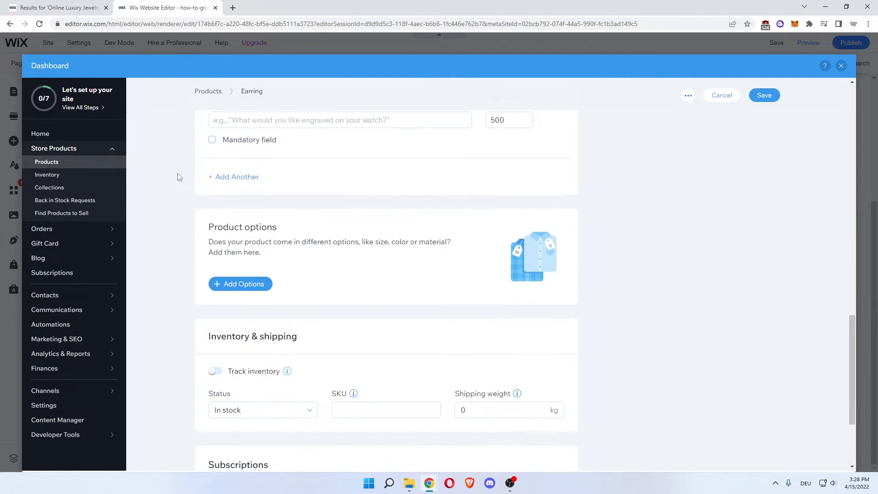
{"action": "left_click_drag", "start_coordinate": [229, 198], "coordinate": [289, 196]}
{"action": "left_click", "coordinate": [289, 197]}
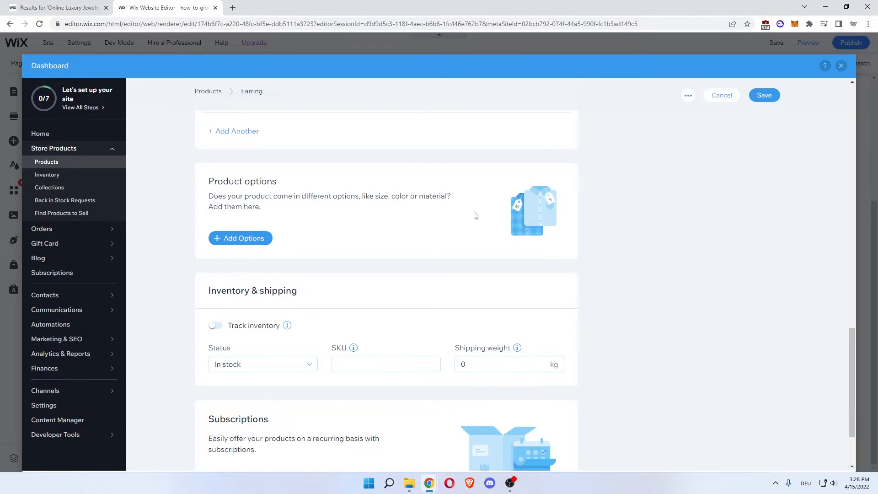
{"action": "scroll", "coordinate": [178, 219], "scroll_direction": "down", "scroll_amount": 2}
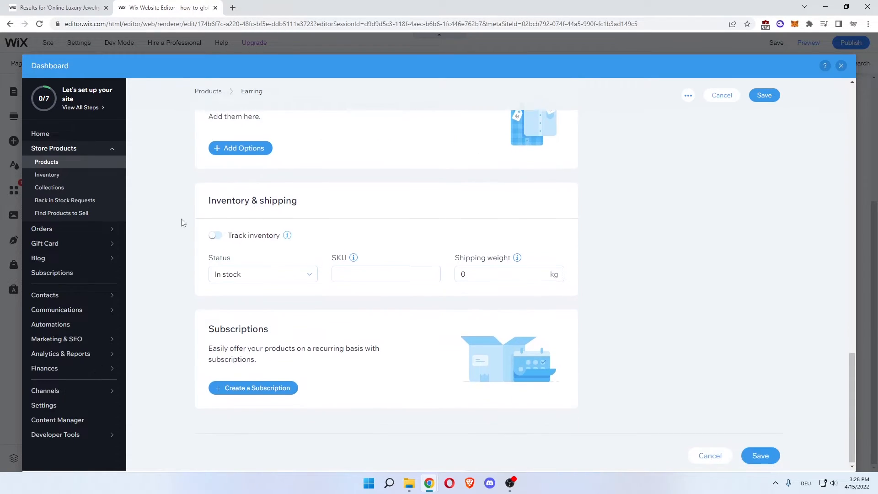
{"action": "left_click", "coordinate": [215, 236]}
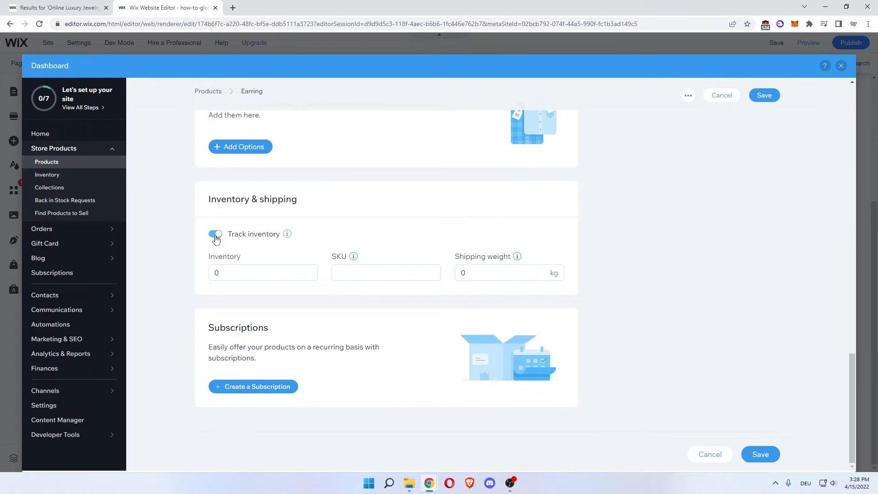
{"action": "left_click_drag", "start_coordinate": [229, 267], "coordinate": [199, 268]}
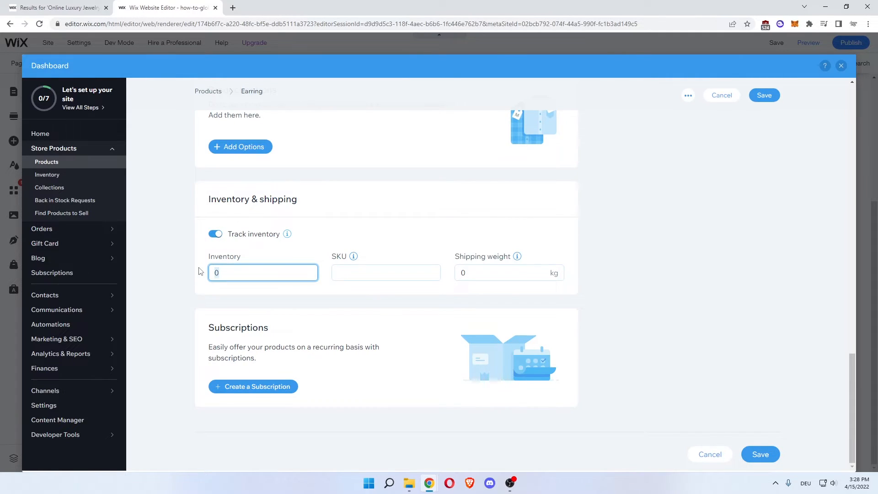
{"action": "type", "text": "100"}
{"action": "left_click", "coordinate": [200, 270]}
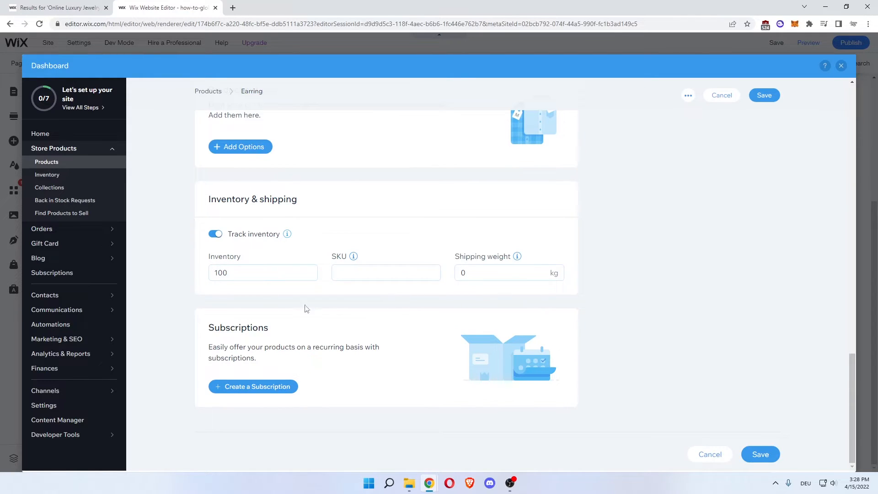
{"action": "scroll", "coordinate": [182, 281], "scroll_direction": "up", "scroll_amount": 1}
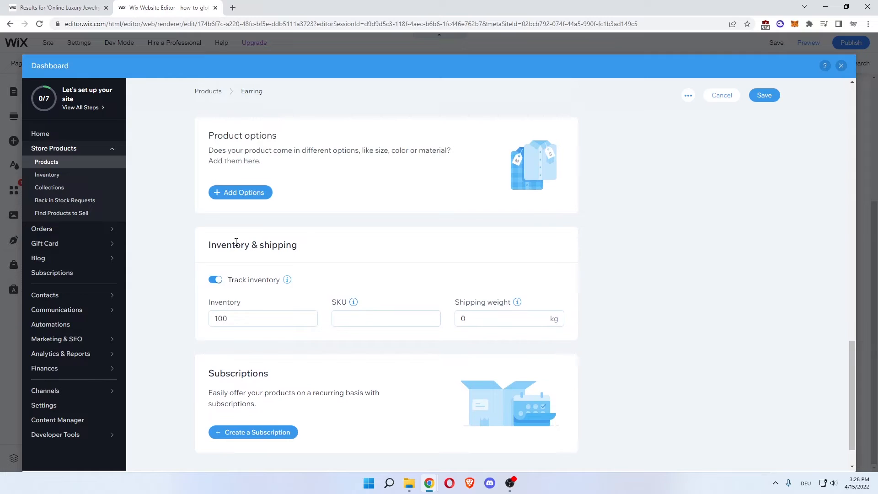
{"action": "left_click_drag", "start_coordinate": [210, 244], "coordinate": [283, 245]}
{"action": "left_click", "coordinate": [283, 244]}
{"action": "scroll", "coordinate": [607, 290], "scroll_direction": "up", "scroll_amount": 4}
{"action": "scroll", "coordinate": [612, 295], "scroll_direction": "up", "scroll_amount": 12}
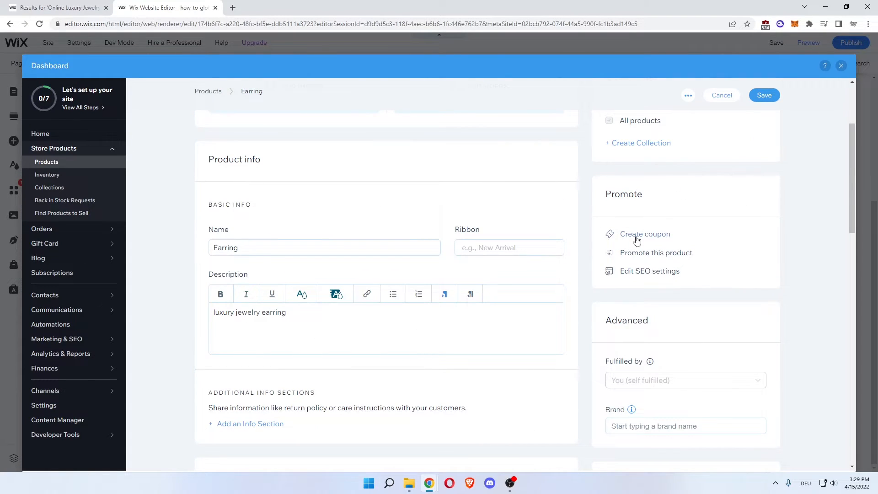
{"action": "left_click", "coordinate": [637, 236]}
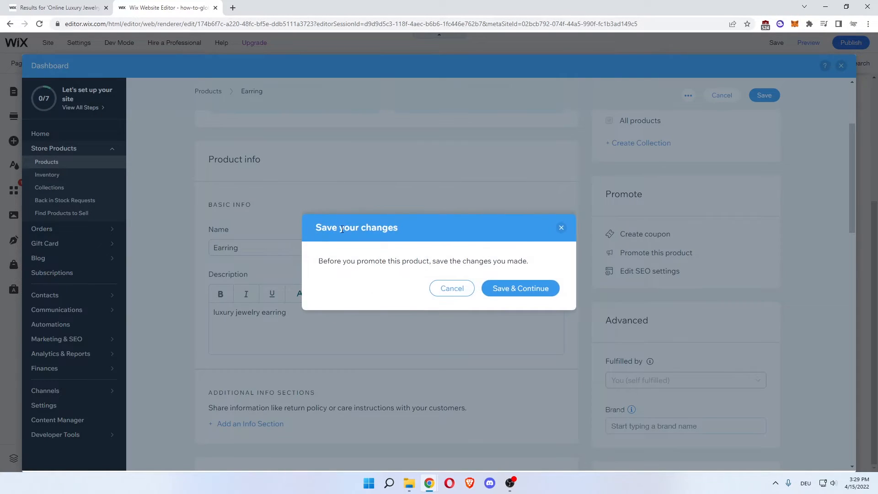
{"action": "left_click_drag", "start_coordinate": [317, 263], "coordinate": [530, 260]}
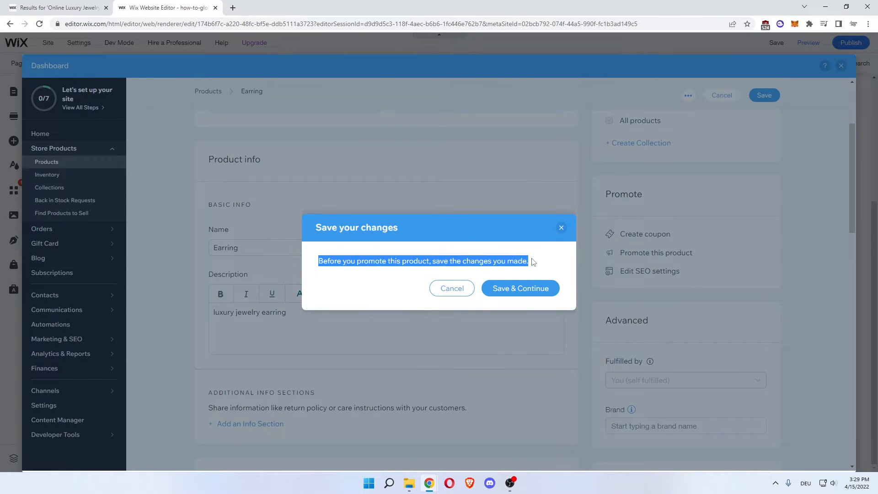
{"action": "left_click", "coordinate": [535, 260]}
{"action": "left_click", "coordinate": [561, 229]}
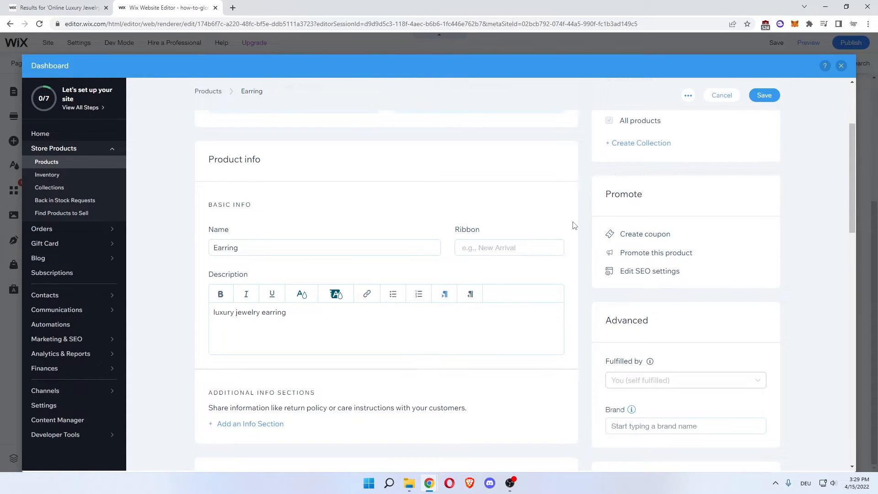
Add Gucci as the brand of the Earring product.
{"action": "scroll", "coordinate": [574, 225], "scroll_direction": "up", "scroll_amount": 2}
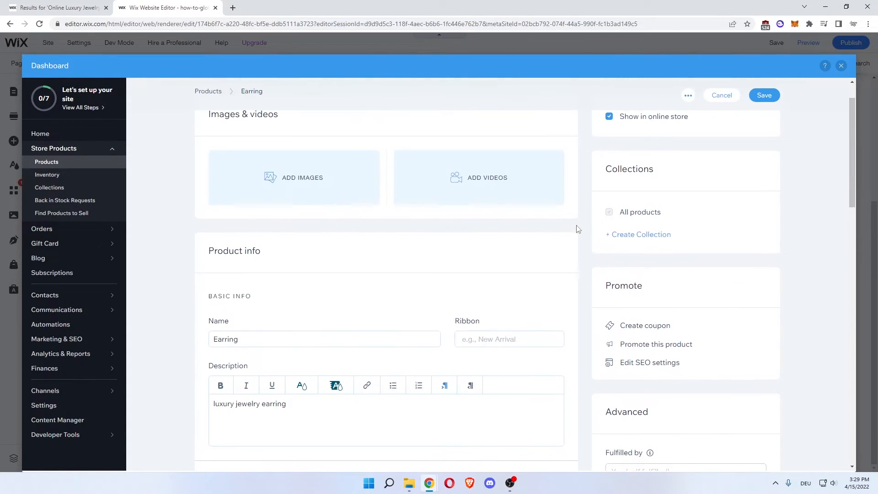
{"action": "scroll", "coordinate": [583, 245], "scroll_direction": "up", "scroll_amount": 1}
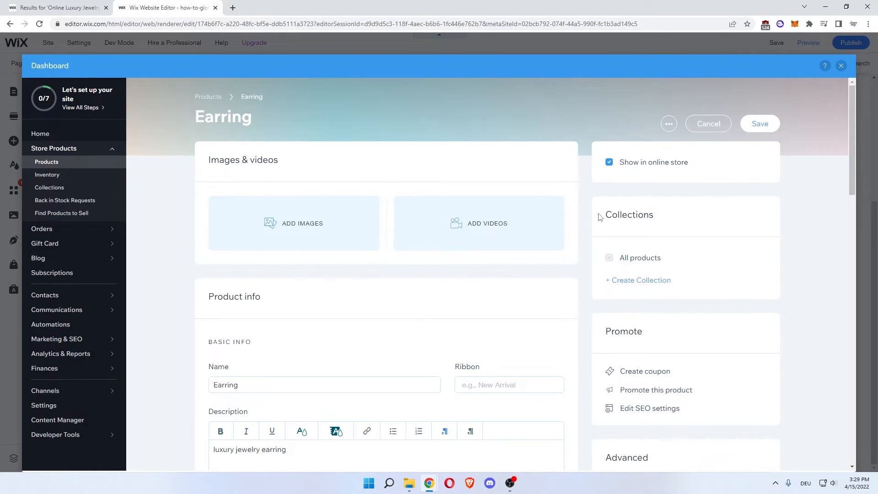
{"action": "left_click_drag", "start_coordinate": [600, 218], "coordinate": [658, 219]}
{"action": "left_click", "coordinate": [658, 220]}
{"action": "scroll", "coordinate": [597, 286], "scroll_direction": "down", "scroll_amount": 4}
{"action": "scroll", "coordinate": [596, 286], "scroll_direction": "down", "scroll_amount": 1}
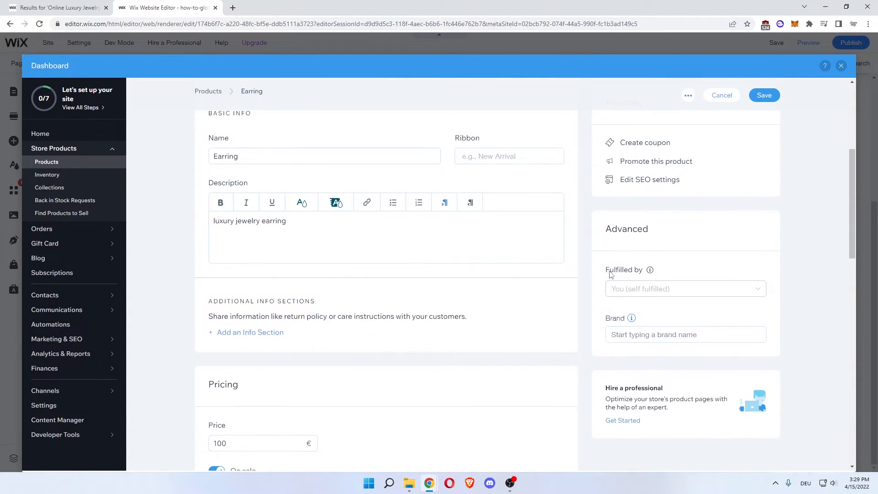
{"action": "left_click_drag", "start_coordinate": [611, 275], "coordinate": [643, 273]}
{"action": "left_click", "coordinate": [681, 289]}
{"action": "left_click", "coordinate": [639, 333]}
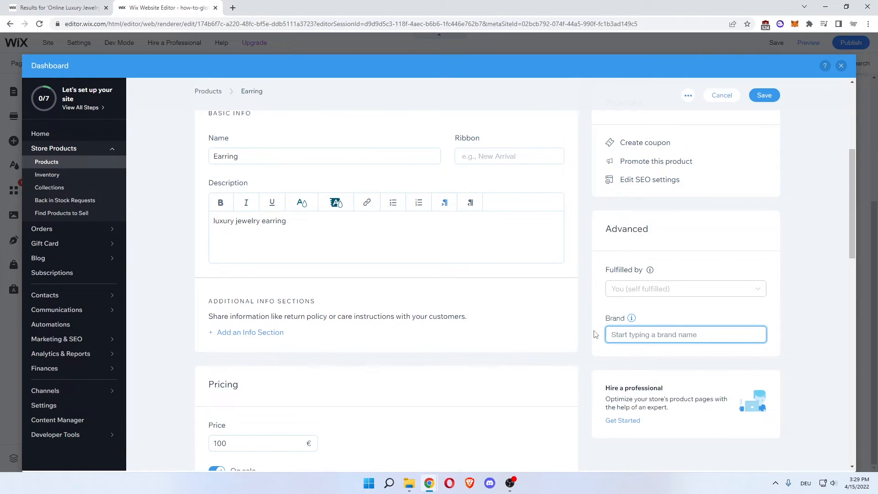
{"action": "type", "text": "Gucci"}
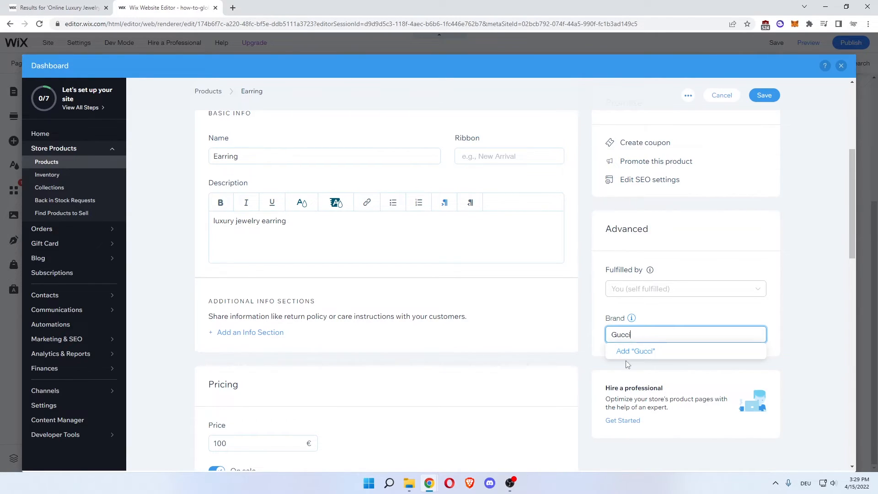
{"action": "key", "text": "Return"}
{"action": "left_click", "coordinate": [586, 326]}
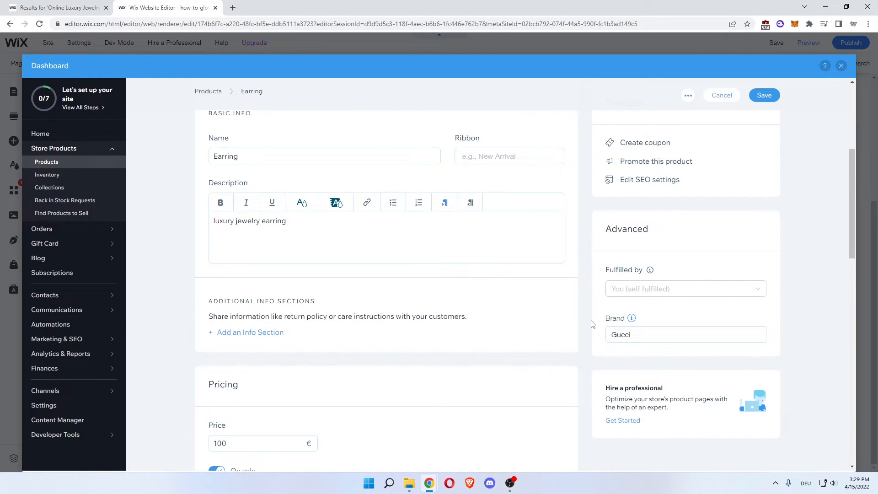
Label the Earring's custom text field "What would you like to have engraved in your earring?" and save the product.
{"action": "scroll", "coordinate": [593, 324], "scroll_direction": "down", "scroll_amount": 5}
{"action": "scroll", "coordinate": [593, 323], "scroll_direction": "up", "scroll_amount": 10}
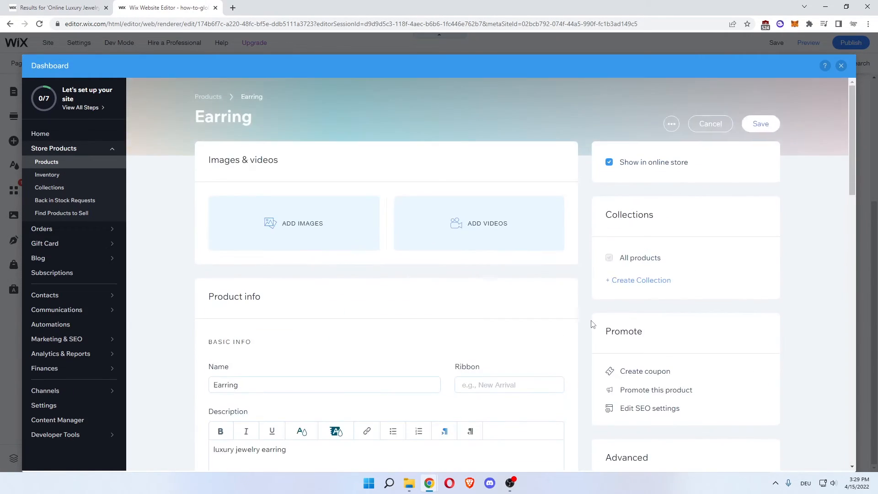
{"action": "scroll", "coordinate": [753, 130], "scroll_direction": "down", "scroll_amount": 5}
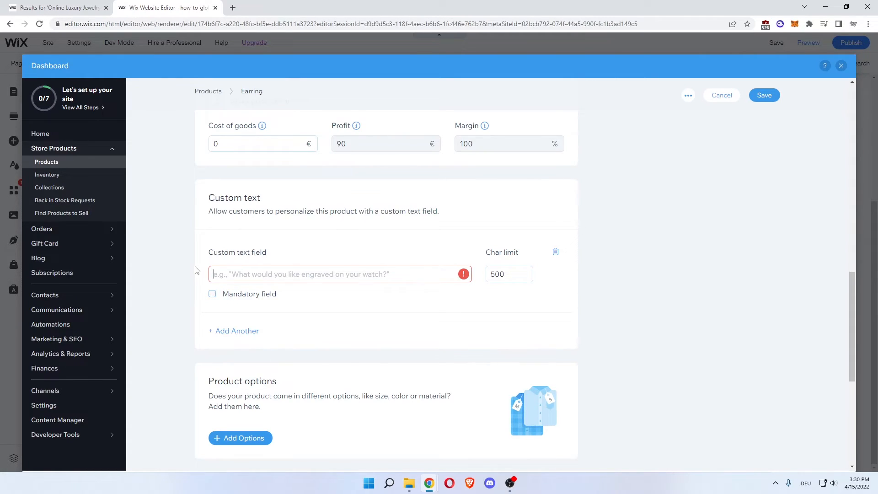
{"action": "type", "text": "W"}
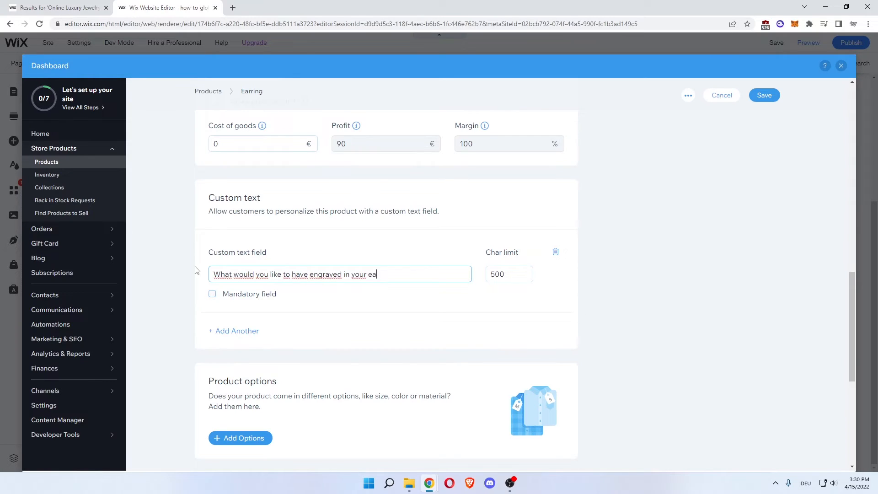
{"action": "left_click", "coordinate": [194, 267]}
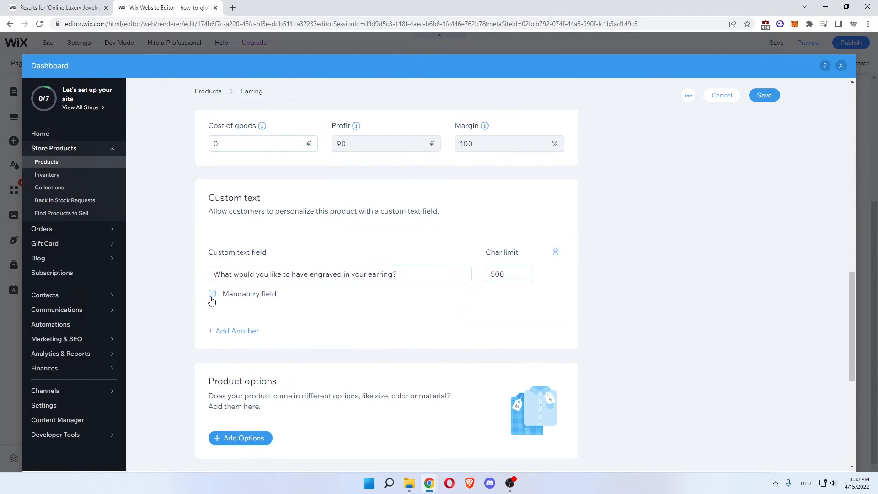
{"action": "left_click", "coordinate": [763, 94]}
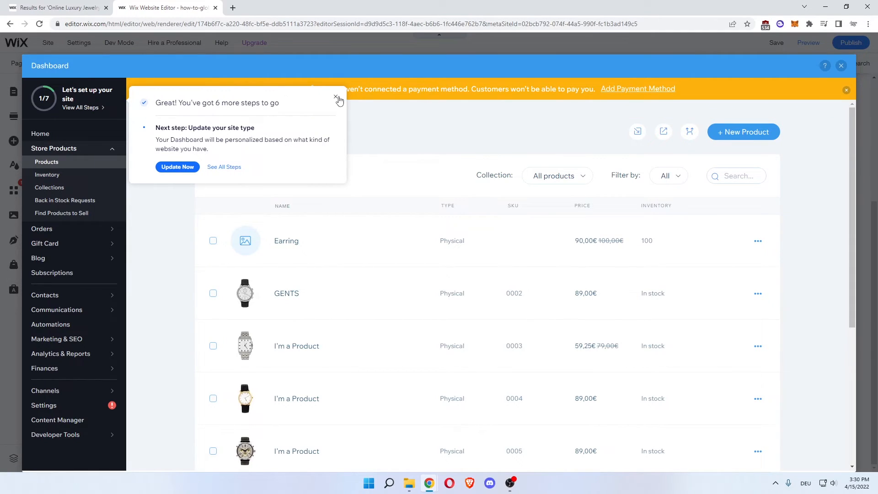
Dismiss the setup hint and close the dashboard to return to the HOME page in the editor.
{"action": "left_click", "coordinate": [336, 98]}
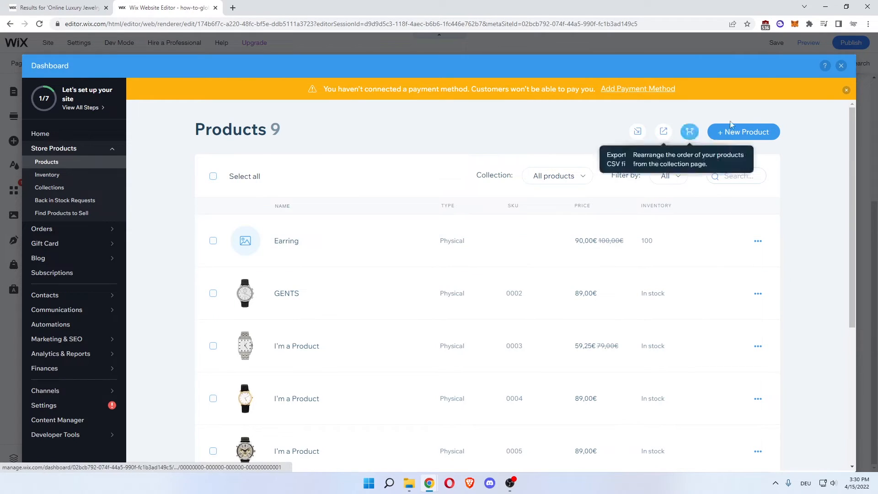
{"action": "left_click", "coordinate": [841, 66]}
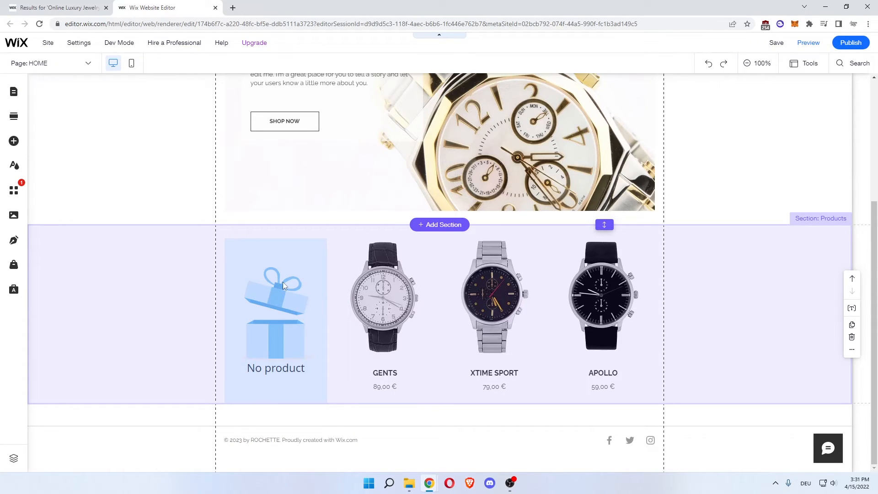
{"action": "left_click", "coordinate": [272, 297]}
{"action": "scroll", "coordinate": [273, 297], "scroll_direction": "up", "scroll_amount": 4}
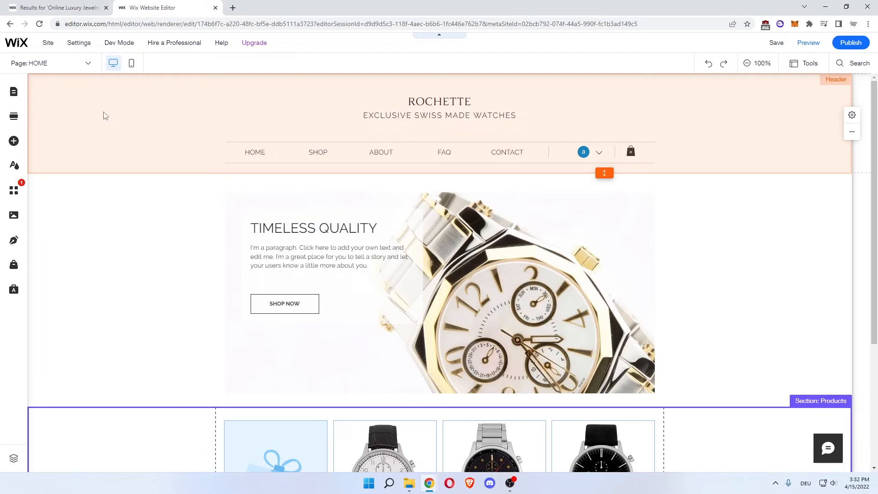
Open the site's Accept Payments settings and dismiss the banner about connecting a payment method.
{"action": "left_click", "coordinate": [80, 44]}
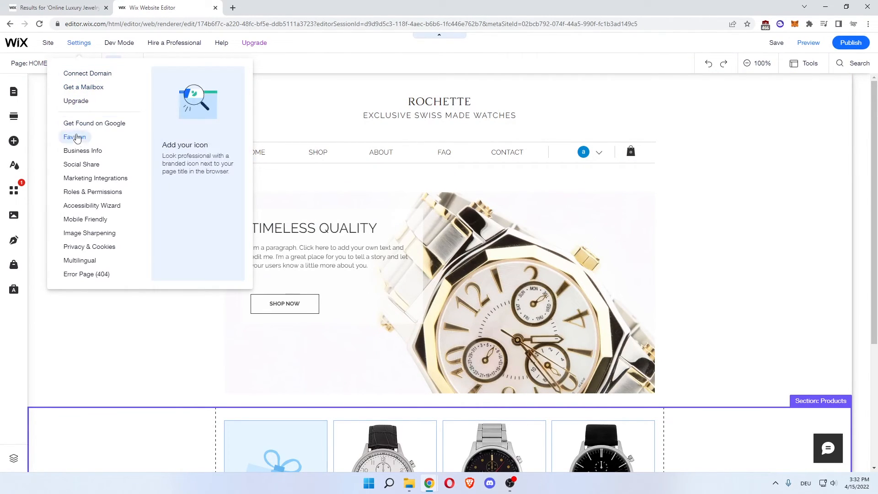
{"action": "left_click", "coordinate": [79, 157]}
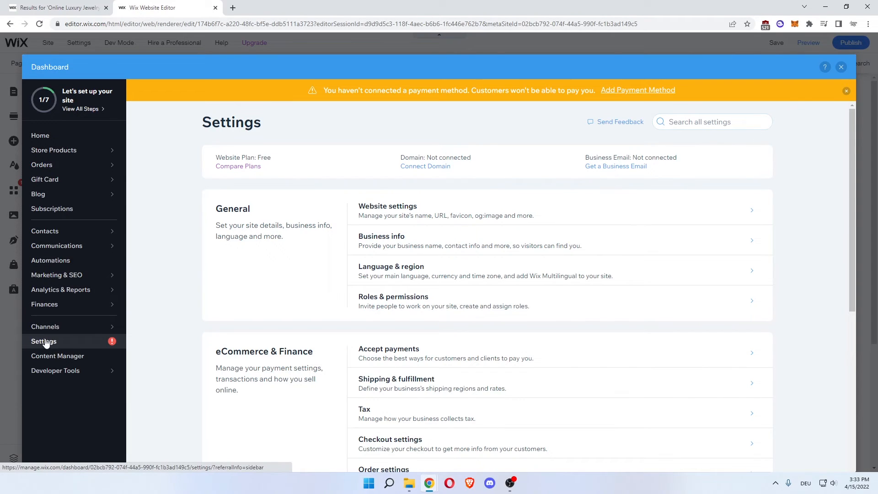
{"action": "scroll", "coordinate": [246, 229], "scroll_direction": "down", "scroll_amount": 1}
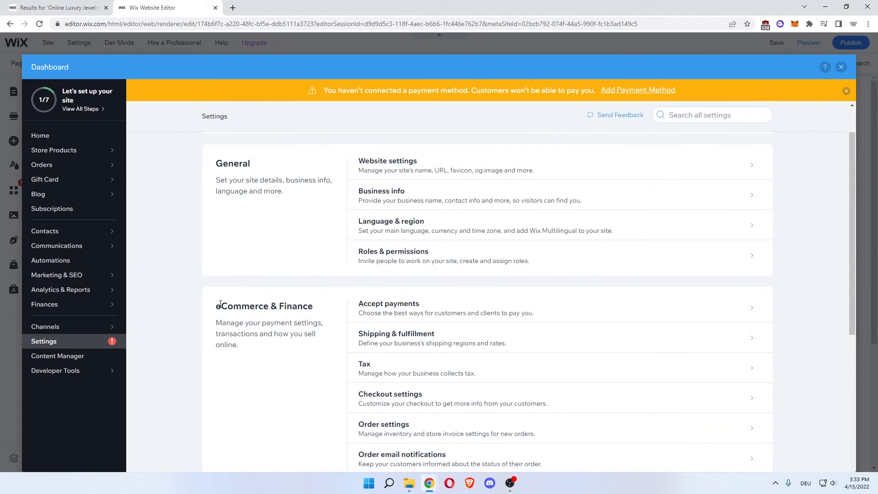
{"action": "left_click", "coordinate": [423, 315]}
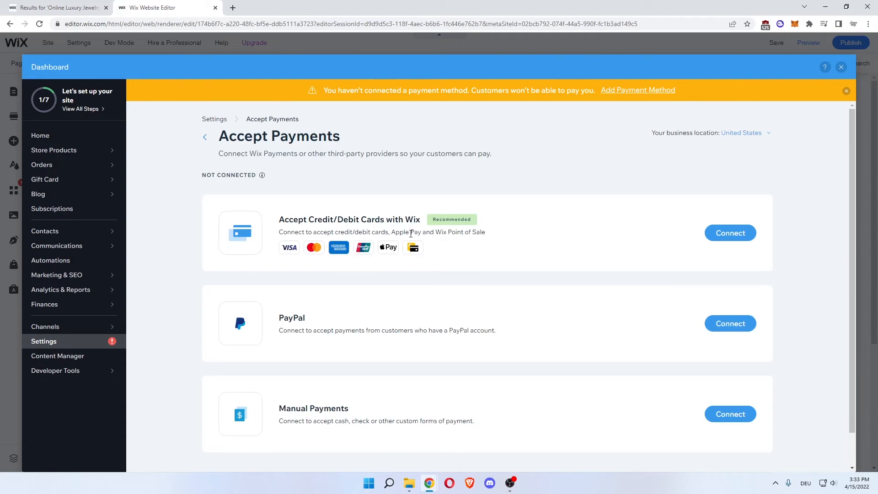
{"action": "left_click_drag", "start_coordinate": [333, 91], "coordinate": [552, 90]}
{"action": "left_click", "coordinate": [585, 90]}
{"action": "left_click", "coordinate": [847, 91]}
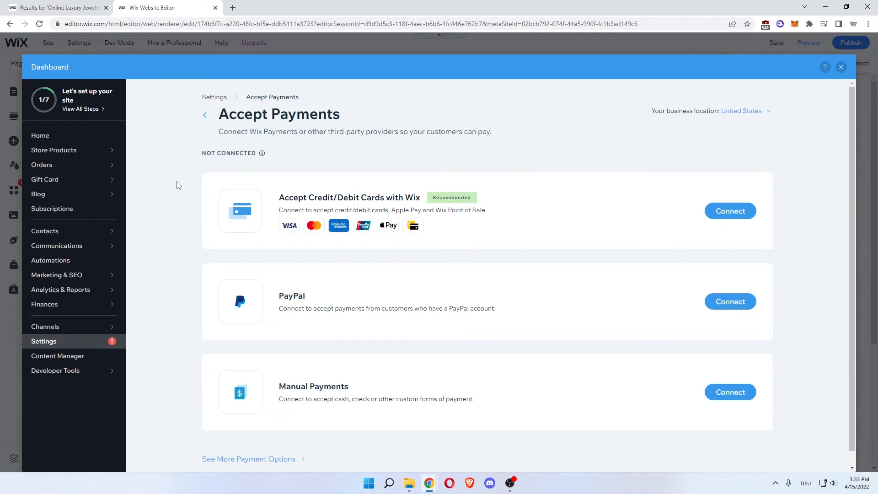
Examine the payment methods available to connect: credit/debit cards with Wix, PayPal and Manual Payments.
{"action": "left_click_drag", "start_coordinate": [202, 153], "coordinate": [235, 153]}
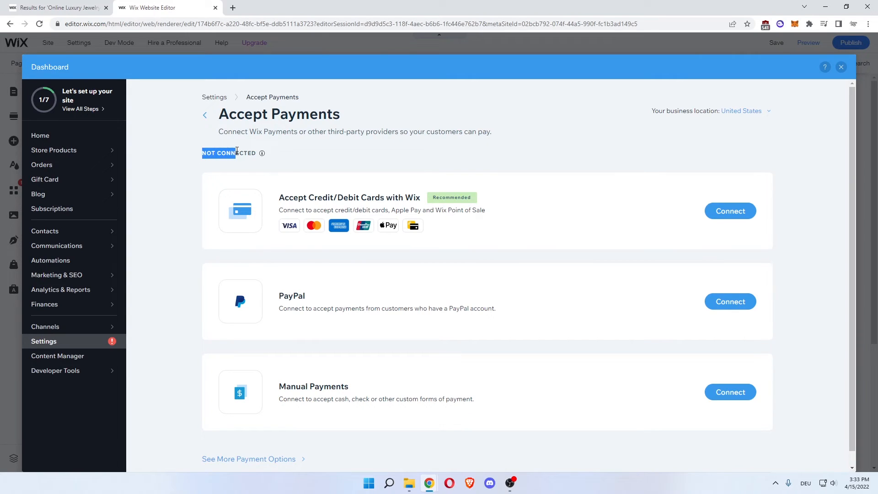
{"action": "left_click", "coordinate": [241, 192]}
{"action": "left_click_drag", "start_coordinate": [282, 195], "coordinate": [389, 197]}
{"action": "left_click", "coordinate": [332, 193]}
{"action": "left_click", "coordinate": [401, 197]}
{"action": "left_click_drag", "start_coordinate": [293, 193], "coordinate": [488, 214]}
{"action": "left_click", "coordinate": [317, 206]}
{"action": "left_click", "coordinate": [386, 209]}
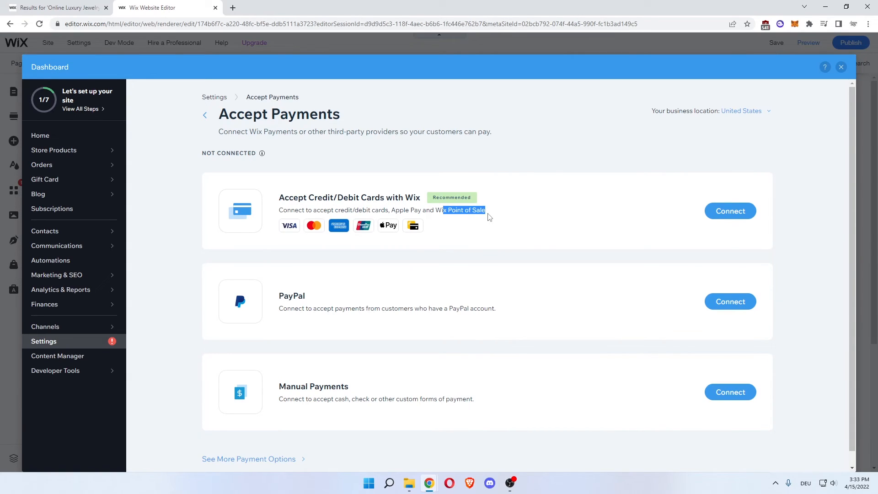
{"action": "left_click", "coordinate": [489, 217]}
{"action": "left_click_drag", "start_coordinate": [288, 310], "coordinate": [414, 315]}
{"action": "left_click", "coordinate": [416, 315]}
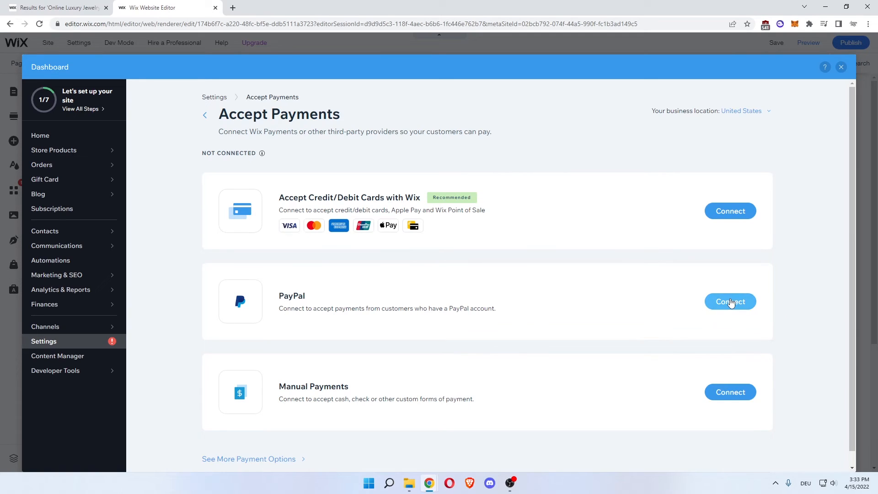
{"action": "left_click_drag", "start_coordinate": [334, 399], "coordinate": [403, 400]}
{"action": "left_click", "coordinate": [306, 399]}
{"action": "left_click", "coordinate": [329, 400]}
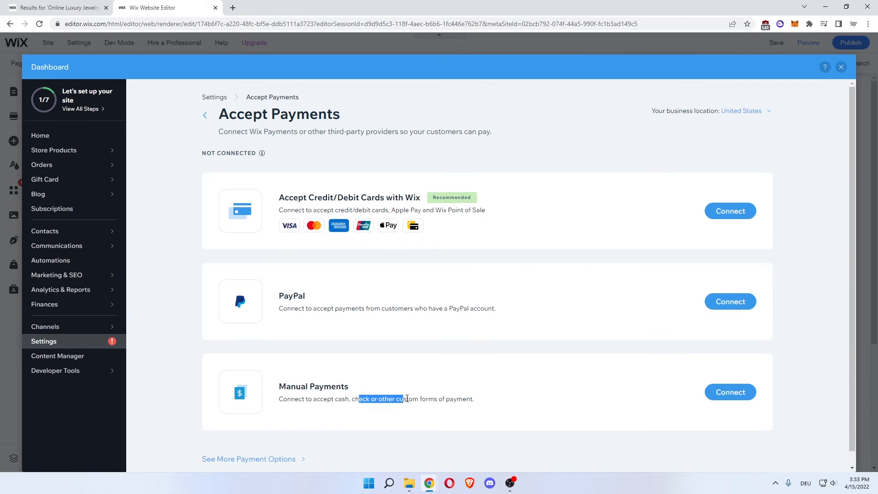
{"action": "left_click", "coordinate": [403, 400]}
{"action": "scroll", "coordinate": [593, 335], "scroll_direction": "down", "scroll_amount": 1}
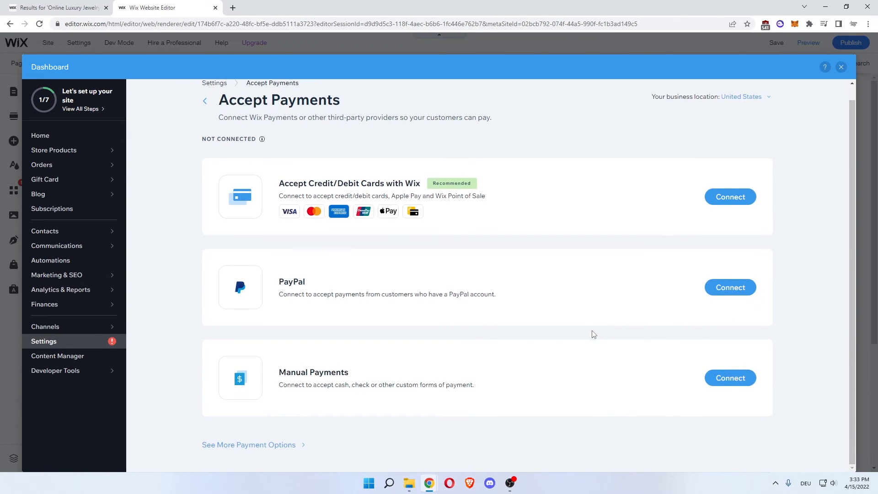
Open the additional payment options and examine the providers from Paysafecash, Afterpay and Affirm to Point of Sale and Pinwheel.
{"action": "left_click", "coordinate": [234, 446]}
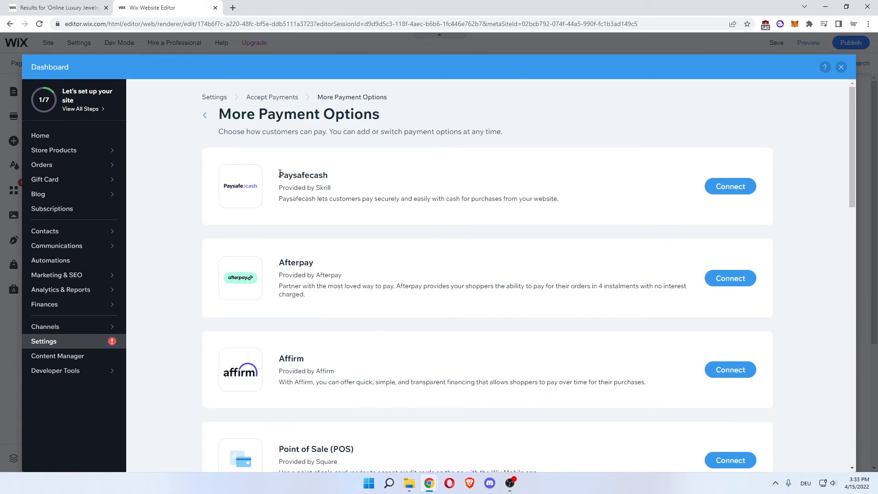
{"action": "left_click_drag", "start_coordinate": [280, 174], "coordinate": [324, 176]}
{"action": "left_click", "coordinate": [325, 176]}
{"action": "left_click_drag", "start_coordinate": [288, 261], "coordinate": [309, 262]}
{"action": "left_click", "coordinate": [309, 262]}
{"action": "left_click_drag", "start_coordinate": [277, 353], "coordinate": [296, 356]}
{"action": "left_click", "coordinate": [301, 355]}
{"action": "scroll", "coordinate": [304, 355], "scroll_direction": "down", "scroll_amount": 3}
{"action": "mouse_move", "coordinate": [299, 313]}
{"action": "left_mouse_down"}
{"action": "mouse_move", "coordinate": [317, 310]}
{"action": "mouse_move", "coordinate": [307, 312]}
{"action": "left_mouse_up"}
{"action": "left_click", "coordinate": [326, 308]}
{"action": "scroll", "coordinate": [324, 310], "scroll_direction": "down", "scroll_amount": 2}
{"action": "left_click", "coordinate": [307, 313]}
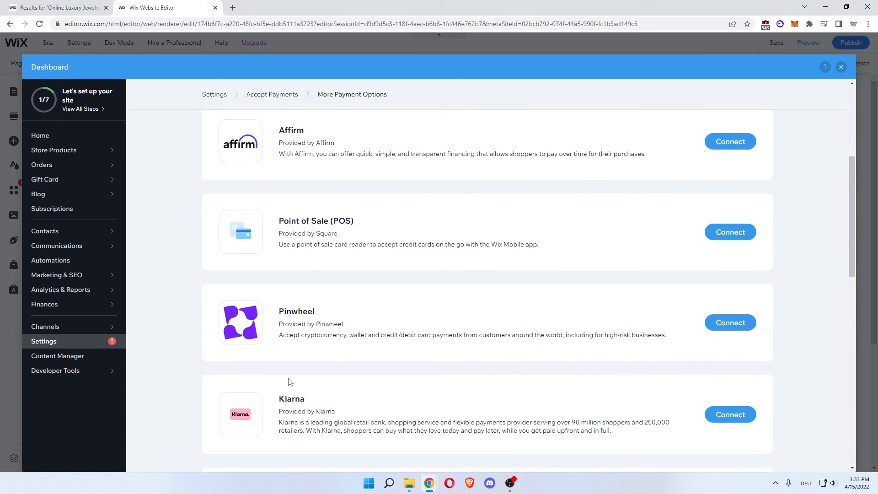
Examine the remaining payment providers, including Klarna, Splitit, Nuvei, Crypto by Pinwheel, Sezzle and AliPay.
{"action": "left_click_drag", "start_coordinate": [284, 398], "coordinate": [309, 396]}
{"action": "left_click", "coordinate": [344, 372]}
{"action": "scroll", "coordinate": [337, 361], "scroll_direction": "down", "scroll_amount": 4}
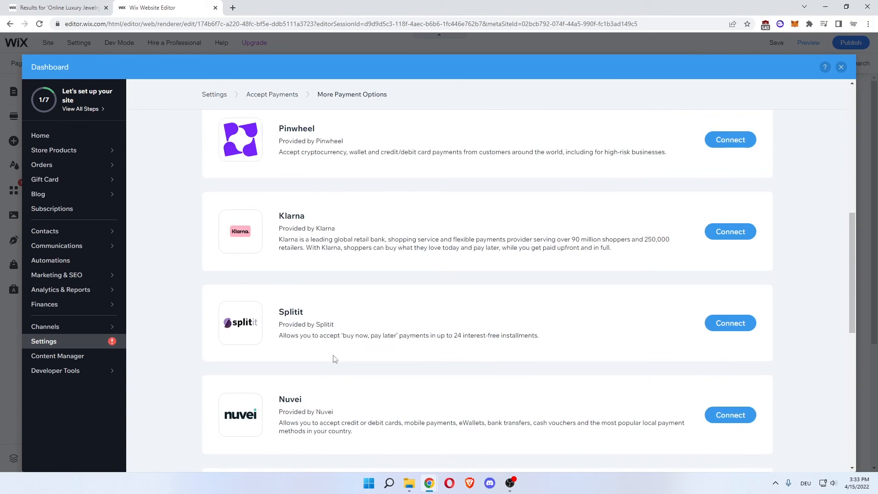
{"action": "left_click_drag", "start_coordinate": [289, 311], "coordinate": [297, 312]}
{"action": "left_click", "coordinate": [297, 313]}
{"action": "left_click_drag", "start_coordinate": [286, 397], "coordinate": [289, 399]}
{"action": "left_click", "coordinate": [293, 399]}
{"action": "scroll", "coordinate": [318, 379], "scroll_direction": "down", "scroll_amount": 1}
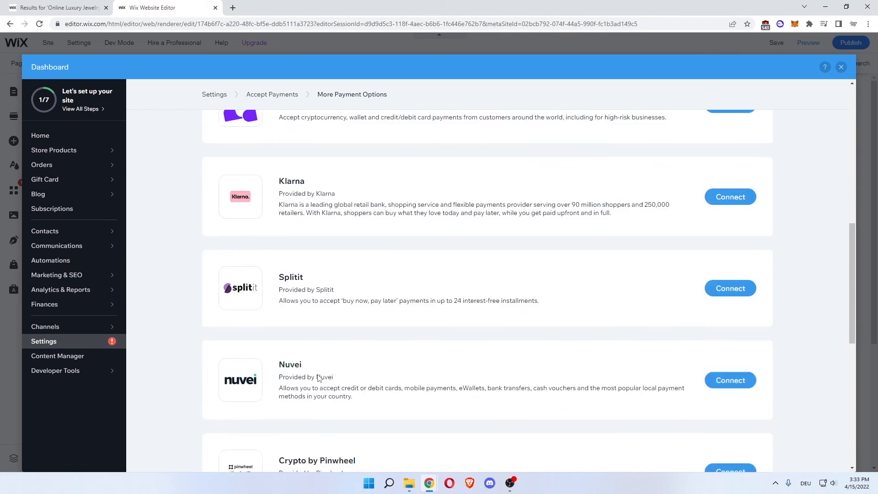
{"action": "scroll", "coordinate": [318, 378], "scroll_direction": "down", "scroll_amount": 4}
{"action": "left_click_drag", "start_coordinate": [302, 265], "coordinate": [333, 266]}
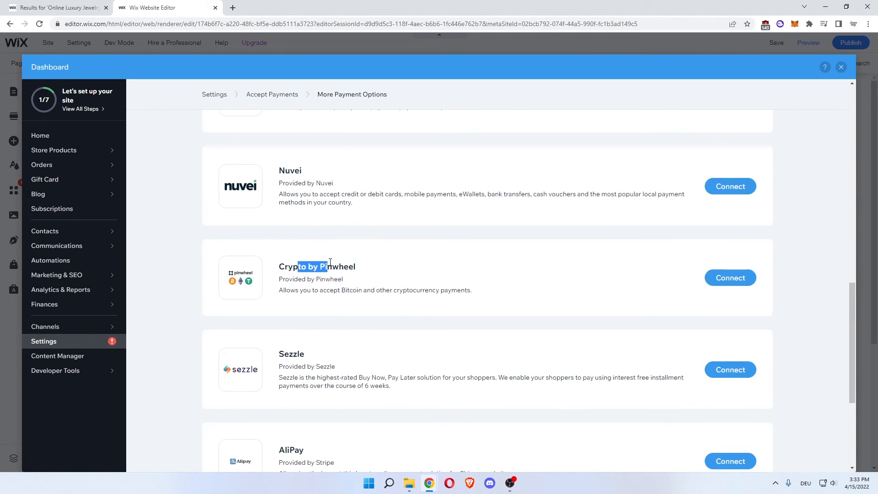
{"action": "left_click", "coordinate": [336, 263]}
{"action": "scroll", "coordinate": [313, 268], "scroll_direction": "down", "scroll_amount": 2}
{"action": "left_click_drag", "start_coordinate": [288, 359], "coordinate": [305, 360]}
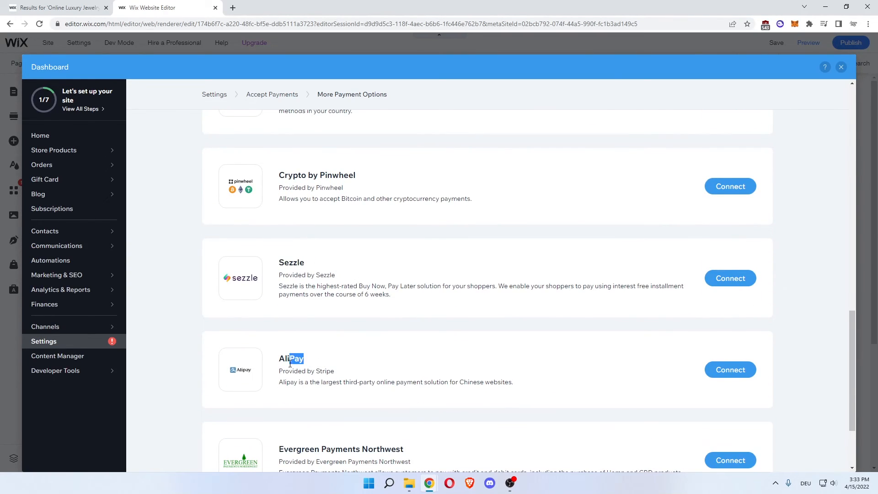
{"action": "left_click", "coordinate": [305, 359]}
{"action": "scroll", "coordinate": [293, 228], "scroll_direction": "down", "scroll_amount": 2}
{"action": "scroll", "coordinate": [292, 224], "scroll_direction": "up", "scroll_amount": 20}
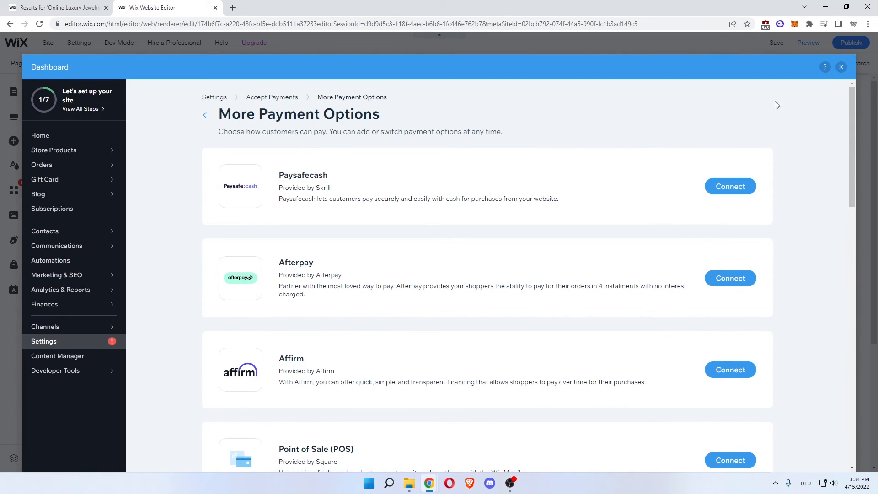
Leave the payment settings, publish the site and view the live version.
{"action": "left_click", "coordinate": [841, 68]}
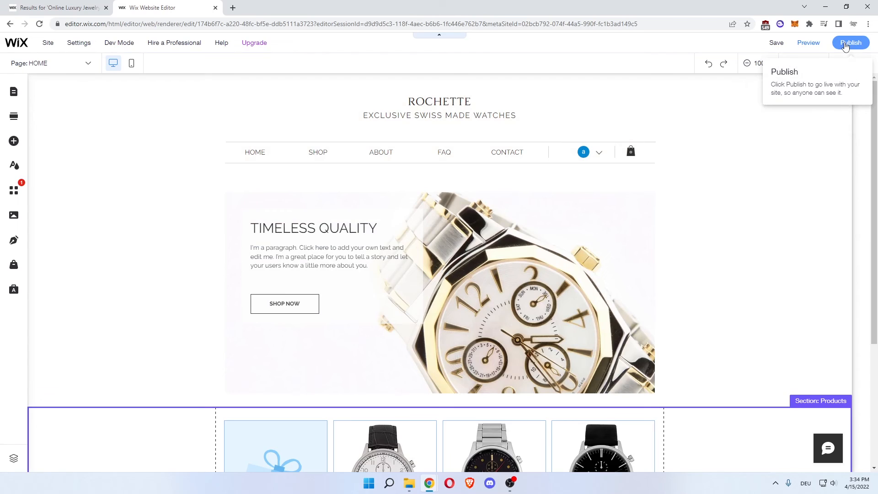
{"action": "left_click", "coordinate": [846, 45]}
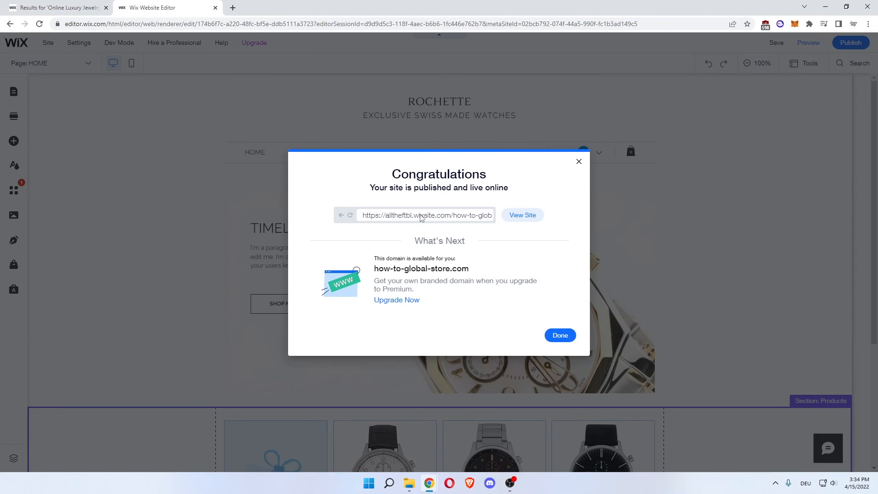
{"action": "left_click", "coordinate": [512, 217]}
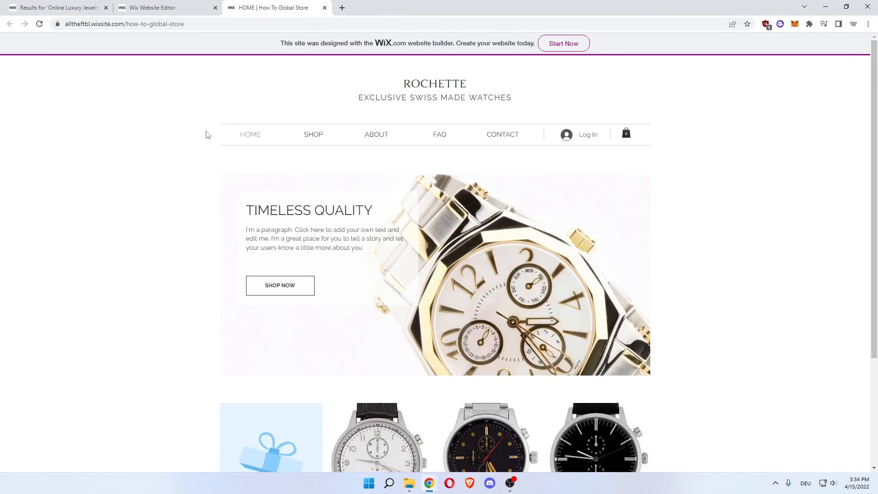
Look over the published home page and open the SHOP page to view its product listing.
{"action": "scroll", "coordinate": [172, 212], "scroll_direction": "down", "scroll_amount": 3}
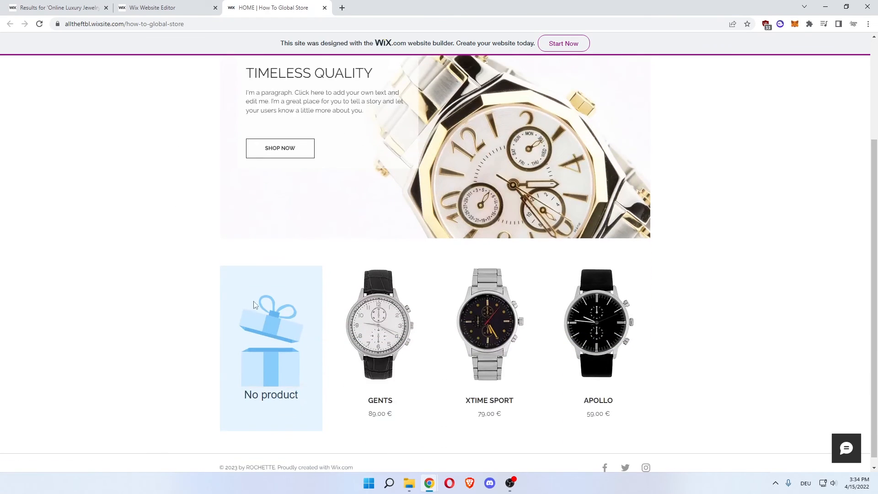
{"action": "scroll", "coordinate": [279, 293], "scroll_direction": "up", "scroll_amount": 3}
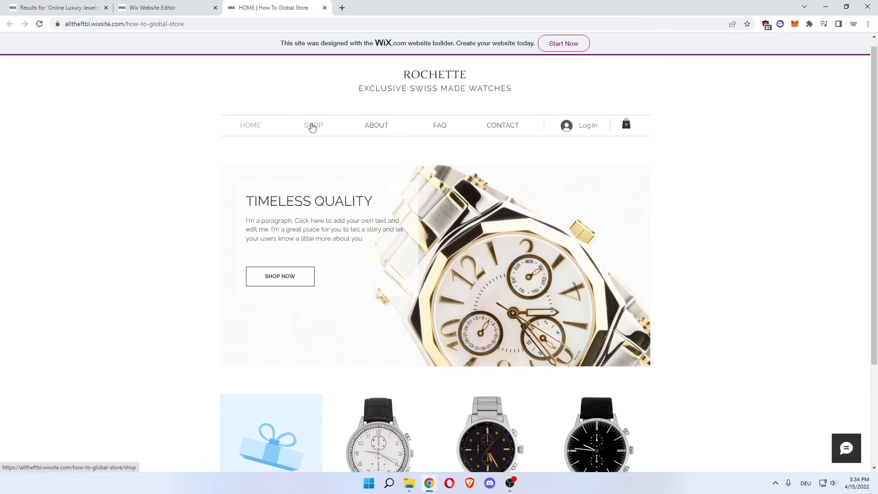
{"action": "left_click", "coordinate": [311, 124]}
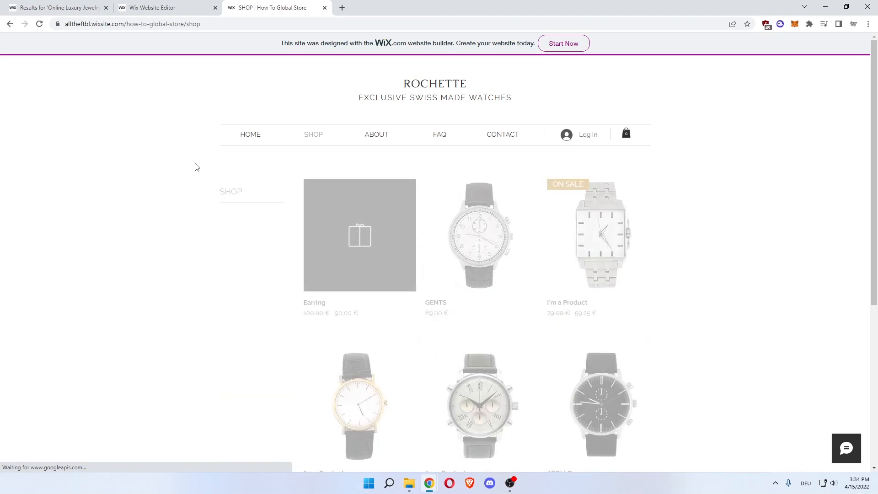
{"action": "scroll", "coordinate": [197, 167], "scroll_direction": "down", "scroll_amount": 1}
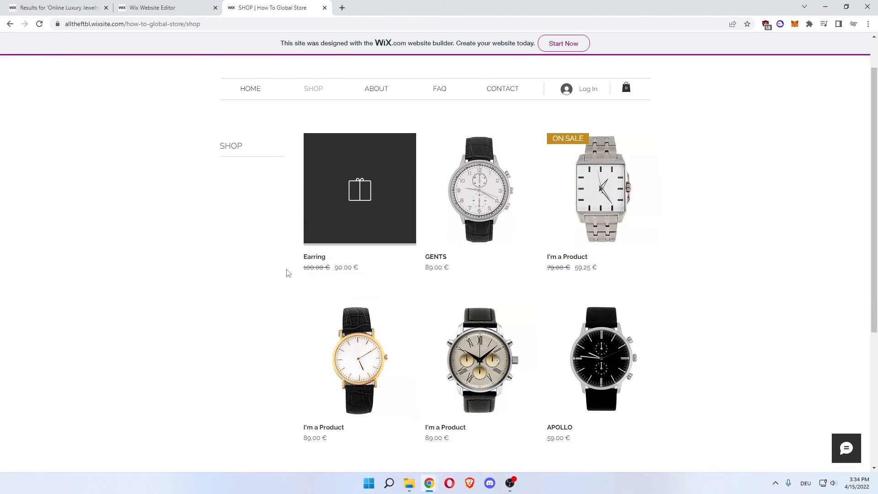
Open the Earring's quick view in the live shop and examine its engraving text field, quantity and add-to-cart option.
{"action": "mouse_move", "coordinate": [306, 272]}
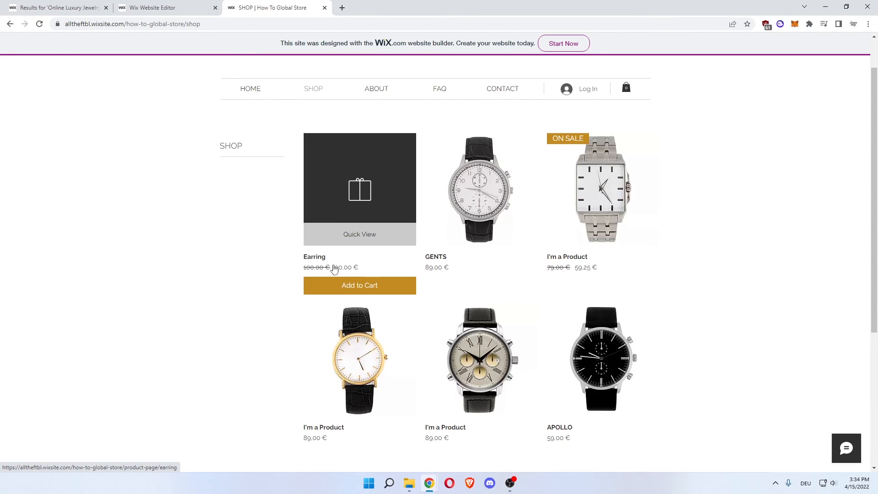
{"action": "left_click", "coordinate": [355, 230]}
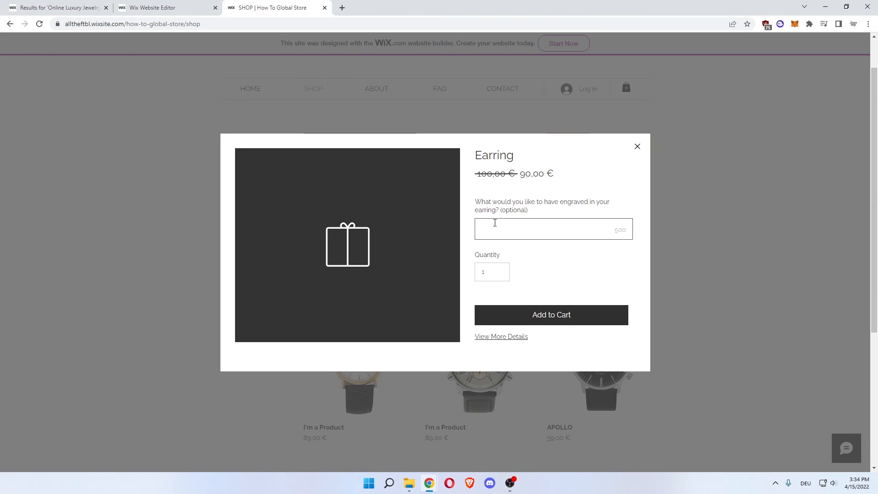
{"action": "left_click", "coordinate": [495, 223]}
{"action": "left_click_drag", "start_coordinate": [476, 180], "coordinate": [586, 182]}
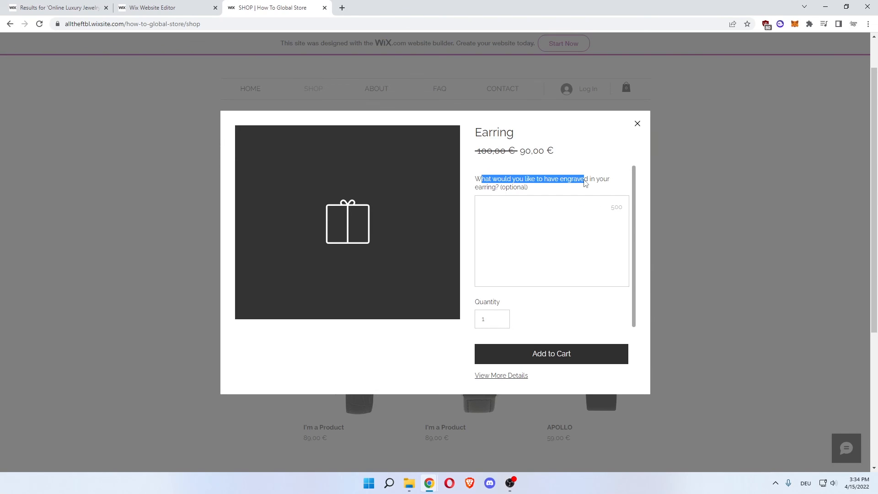
{"action": "left_click", "coordinate": [587, 182]}
{"action": "scroll", "coordinate": [545, 262], "scroll_direction": "down", "scroll_amount": 1}
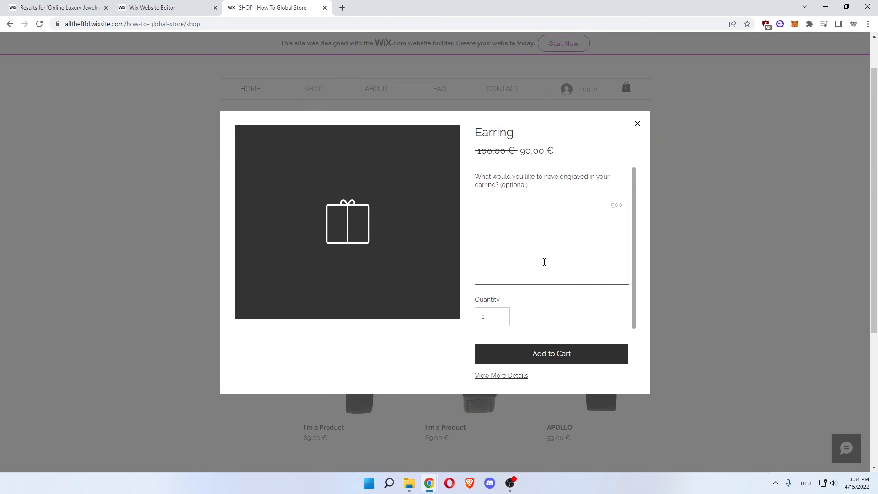
{"action": "scroll", "coordinate": [541, 255], "scroll_direction": "up", "scroll_amount": 1}
{"action": "left_click", "coordinate": [550, 355]}
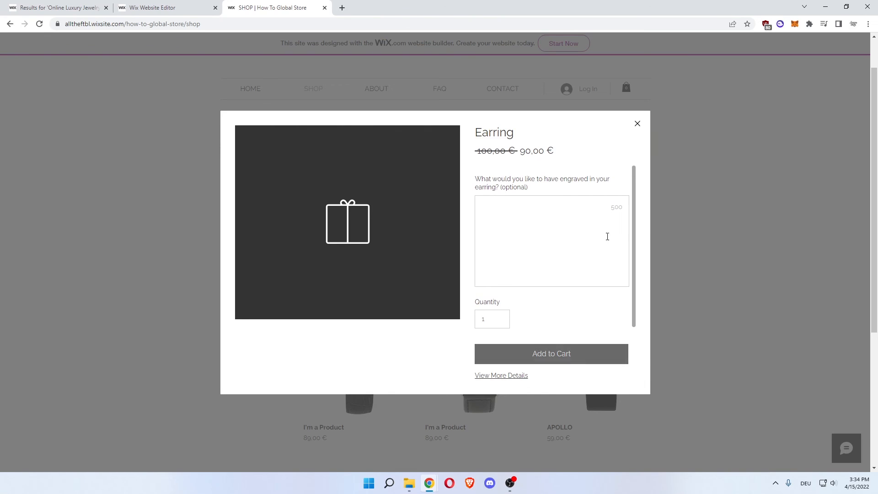
Close the Earring's quick view and look through the rest of the shop's product listing.
{"action": "scroll", "coordinate": [276, 181], "scroll_direction": "down", "scroll_amount": 5}
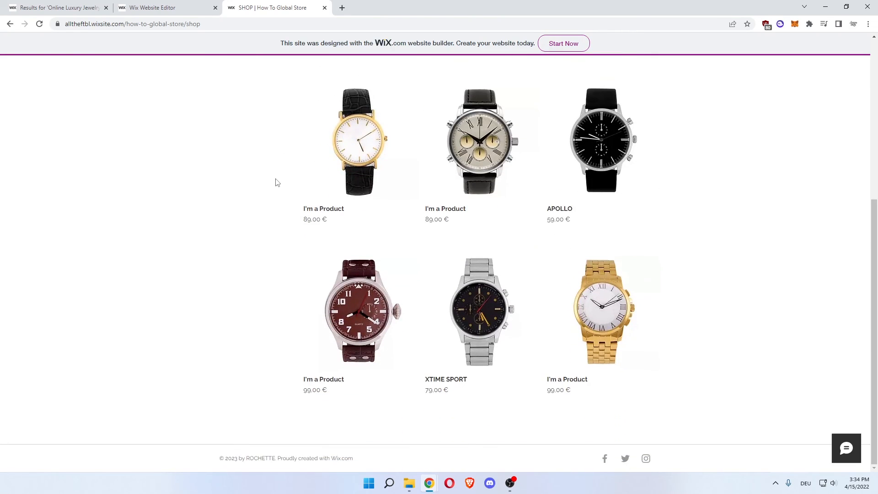
{"action": "scroll", "coordinate": [276, 180], "scroll_direction": "up", "scroll_amount": 6}
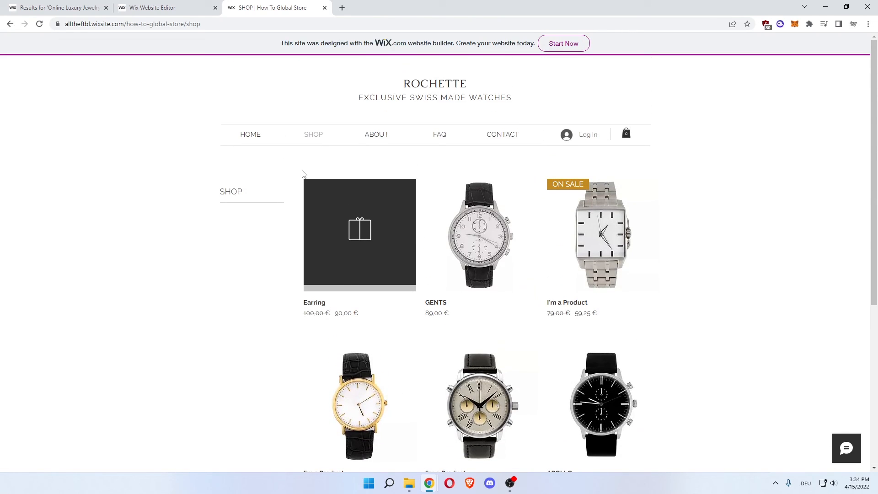